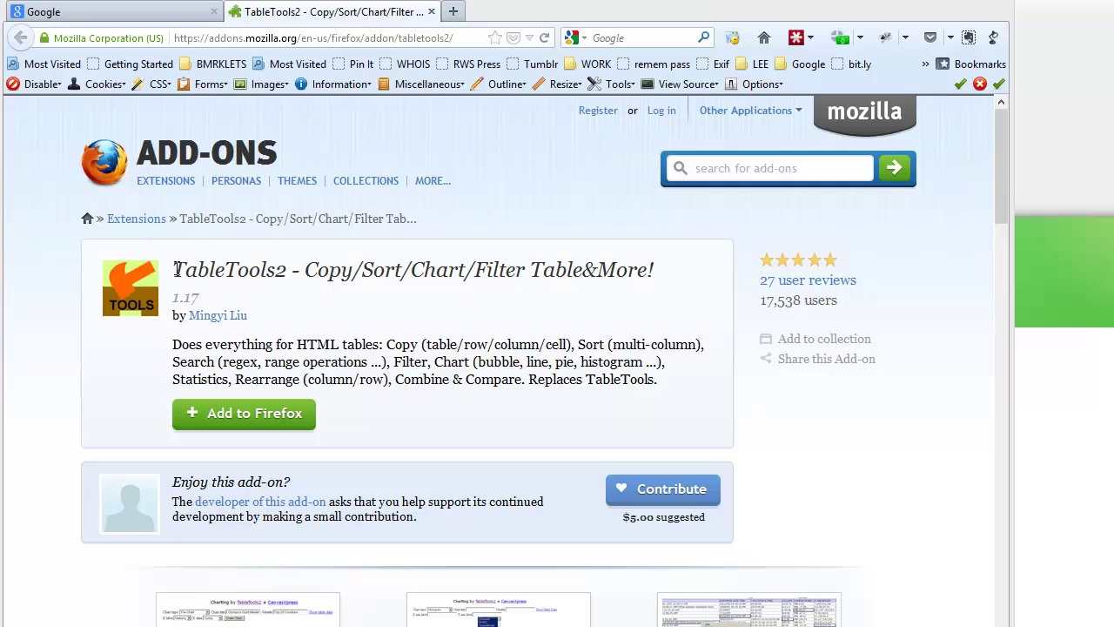
Select the TableTools2 add-on title on its Mozilla Add-ons page, then clear the selection
left_click_drag(174, 270, 288, 273)
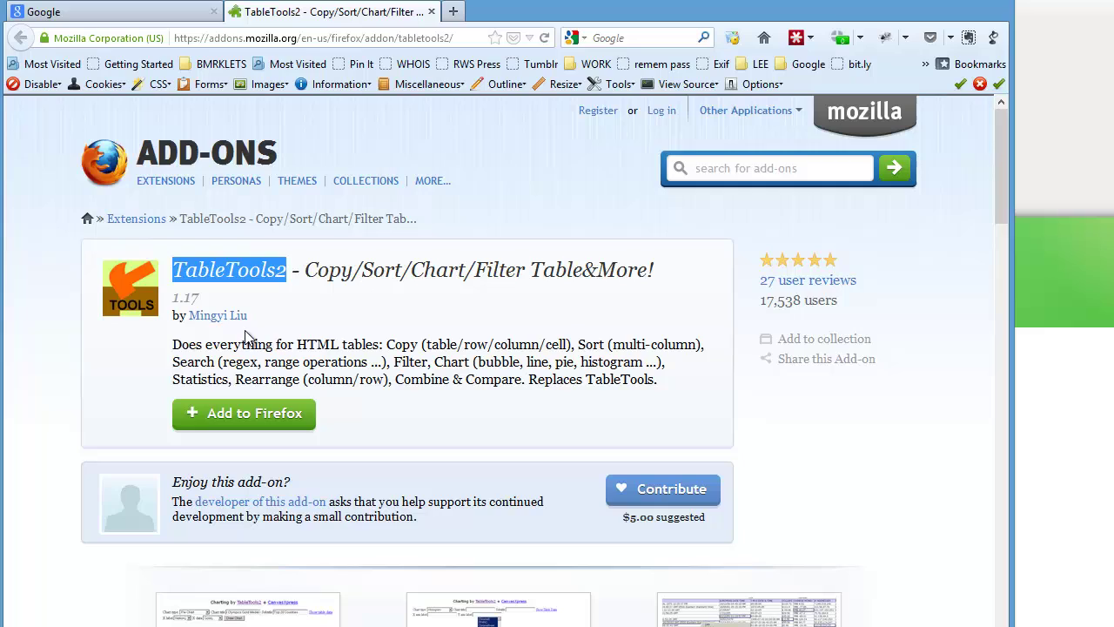
left_click(304, 338)
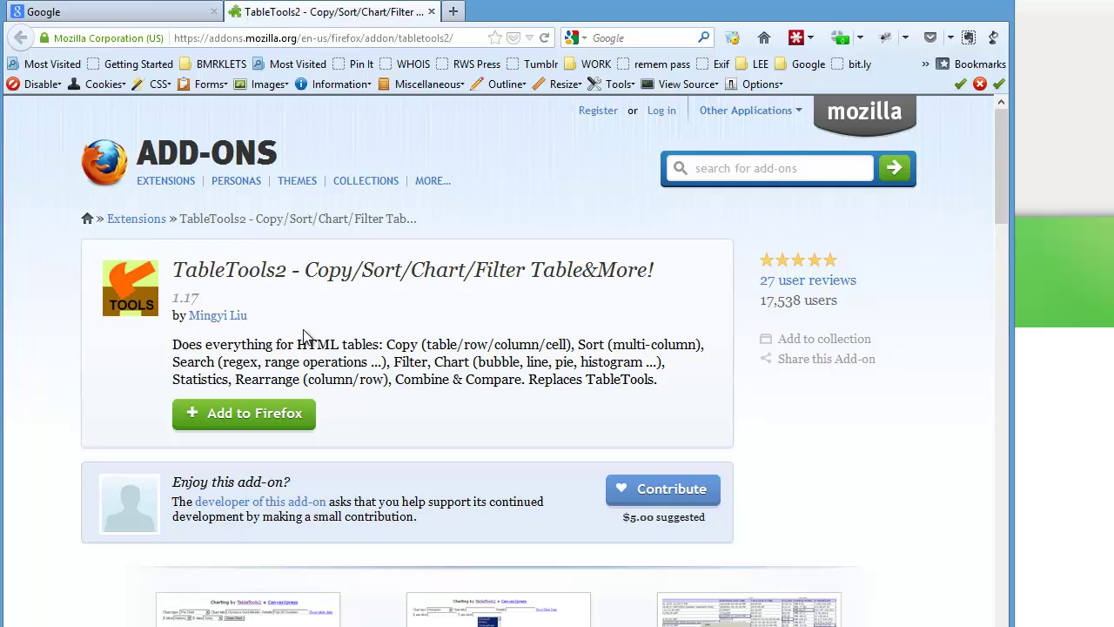
Close the TableTools2 tab and search Google for 'Wikipedia timeline'
key("ctrl+w")
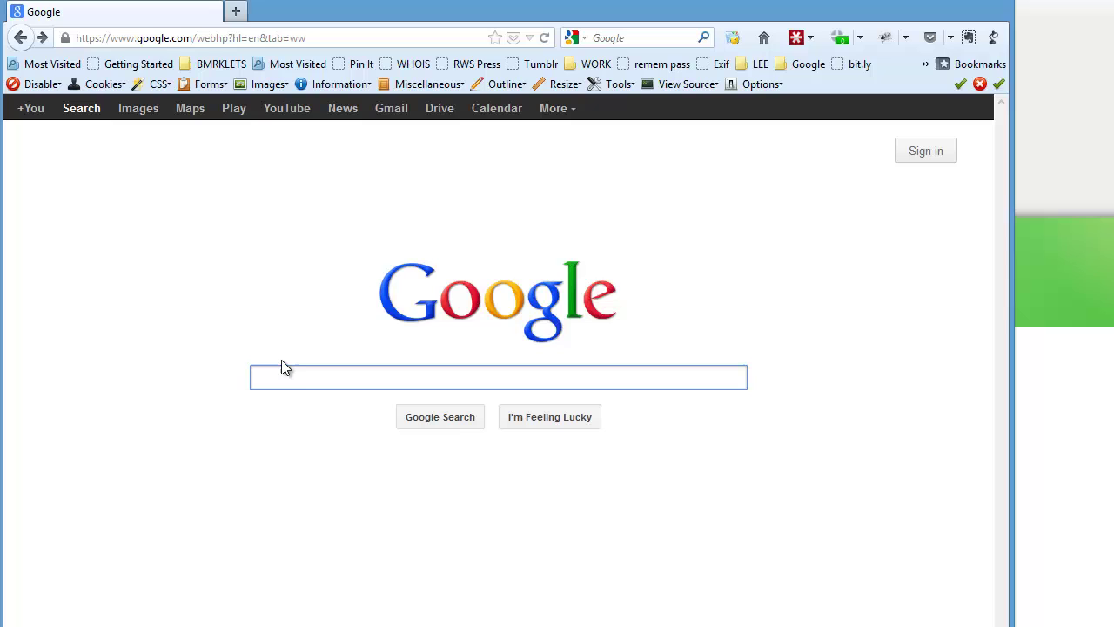
type("Wikipedia timeline")
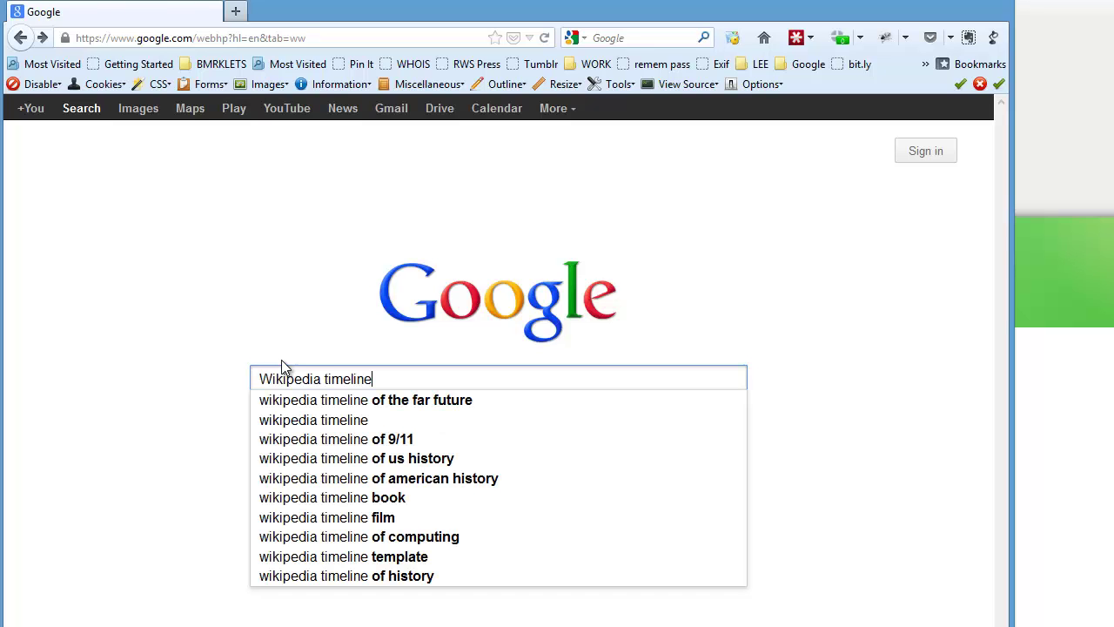
key("Return")
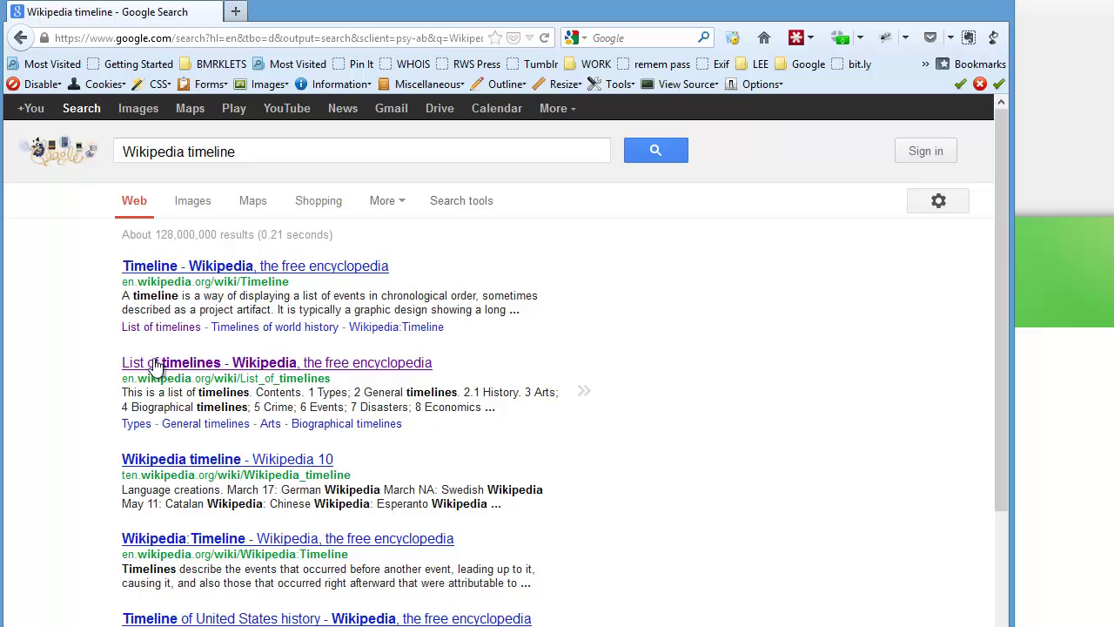
Go via List of timelines to Timeline of the Middle Ages and its 5th–6th centuries table
left_click(153, 367)
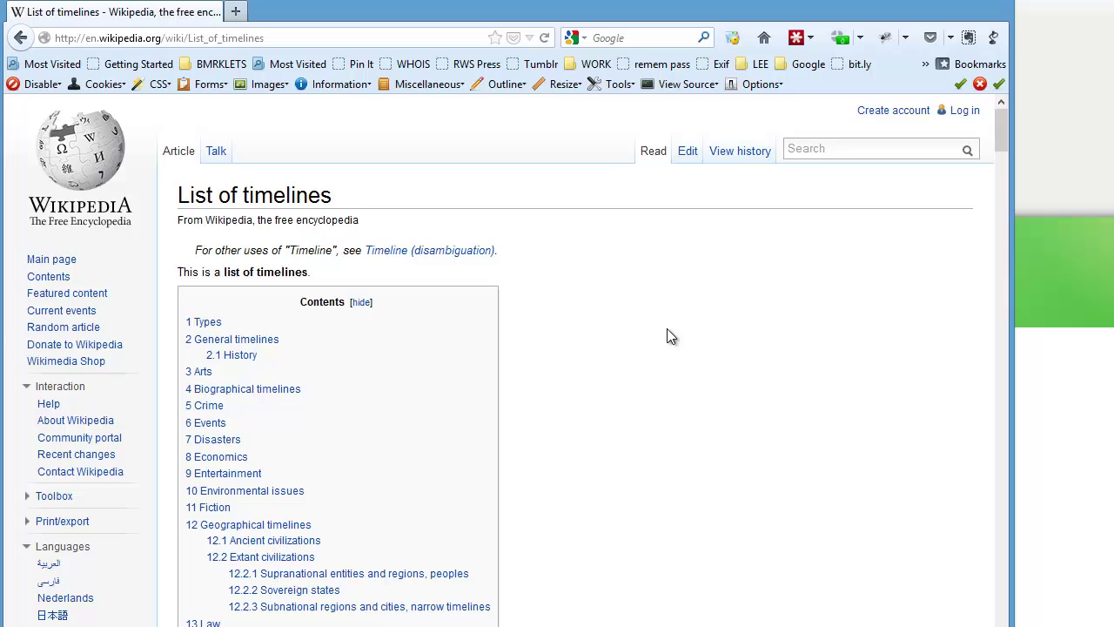
scroll(667, 337, "down", 15)
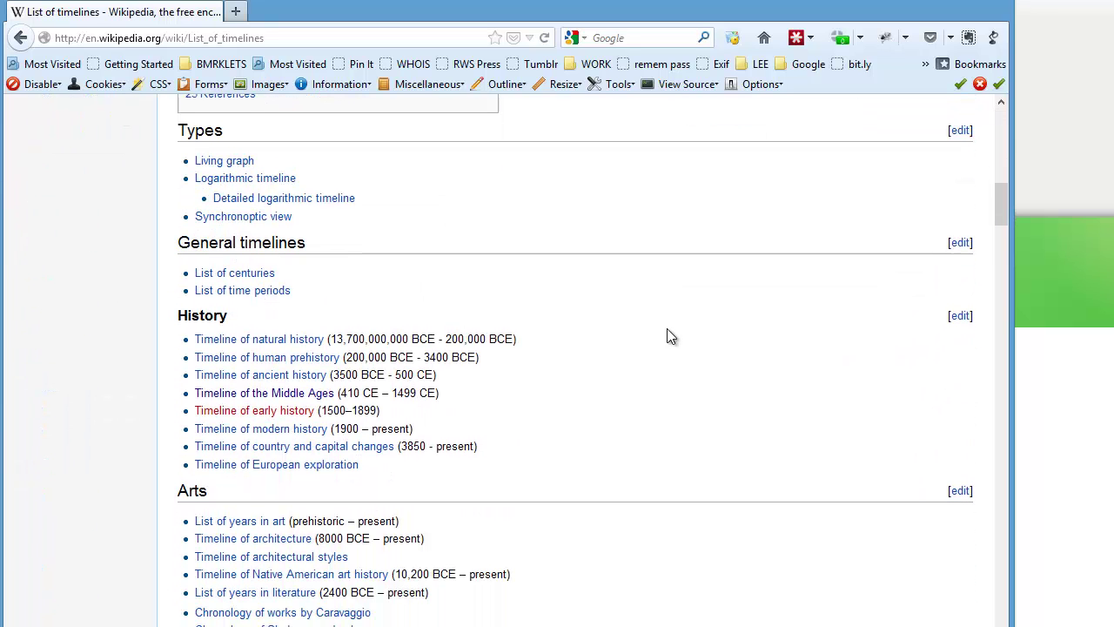
left_click(209, 392)
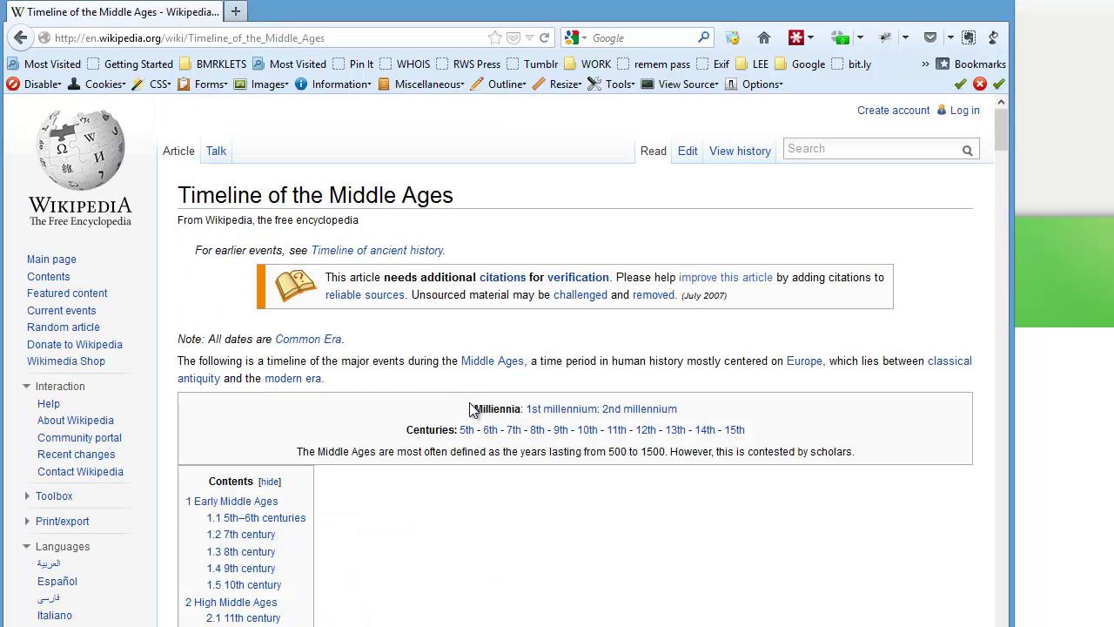
scroll(470, 409, "down", 10)
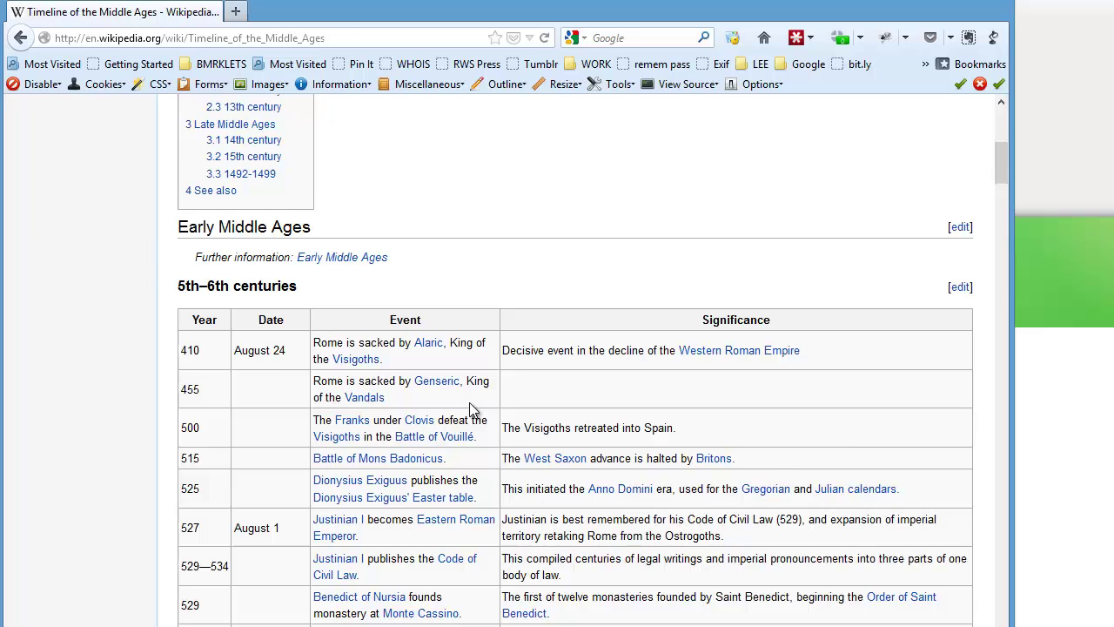
scroll(471, 409, "up", 2)
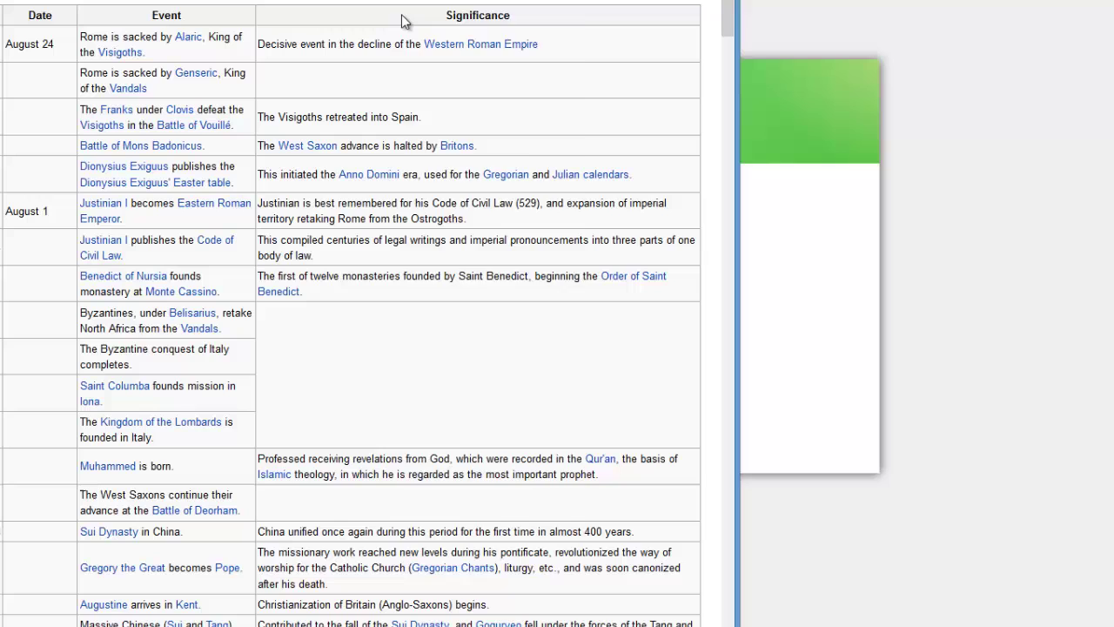
Hide the Significance and Date columns with TableTools2's Hide Clicked Column
right_click(657, 174)
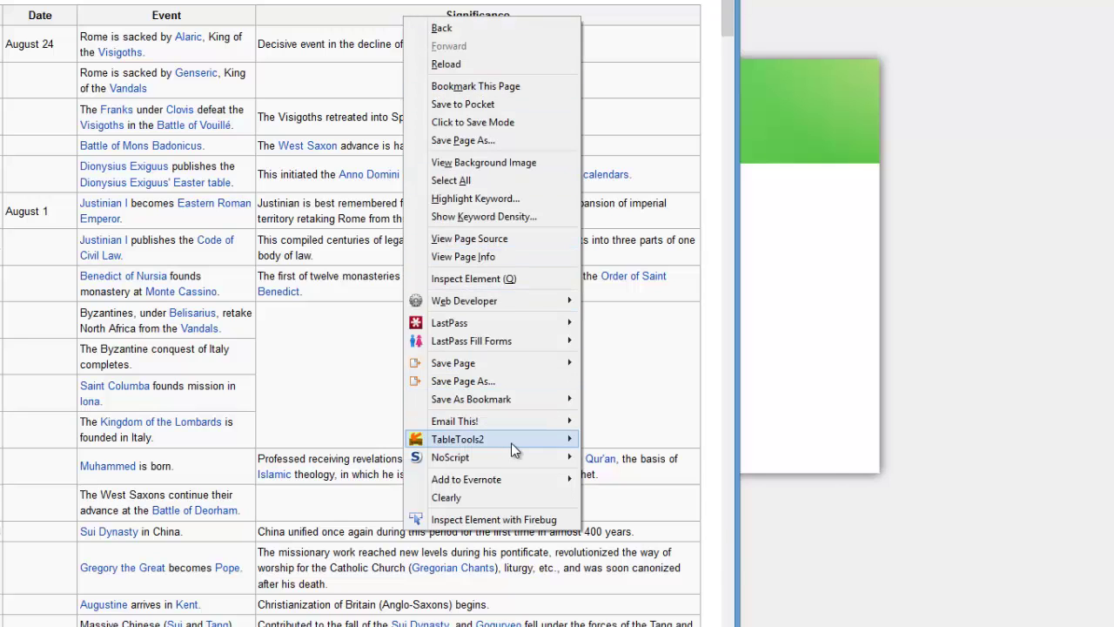
mouse_move(512, 447)
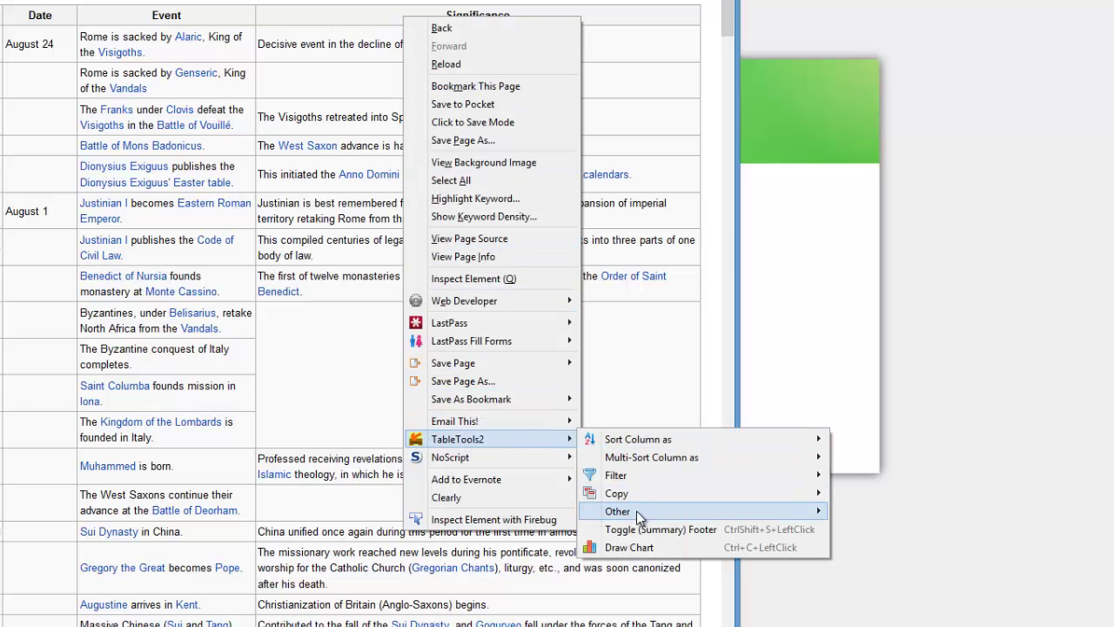
mouse_move(636, 510)
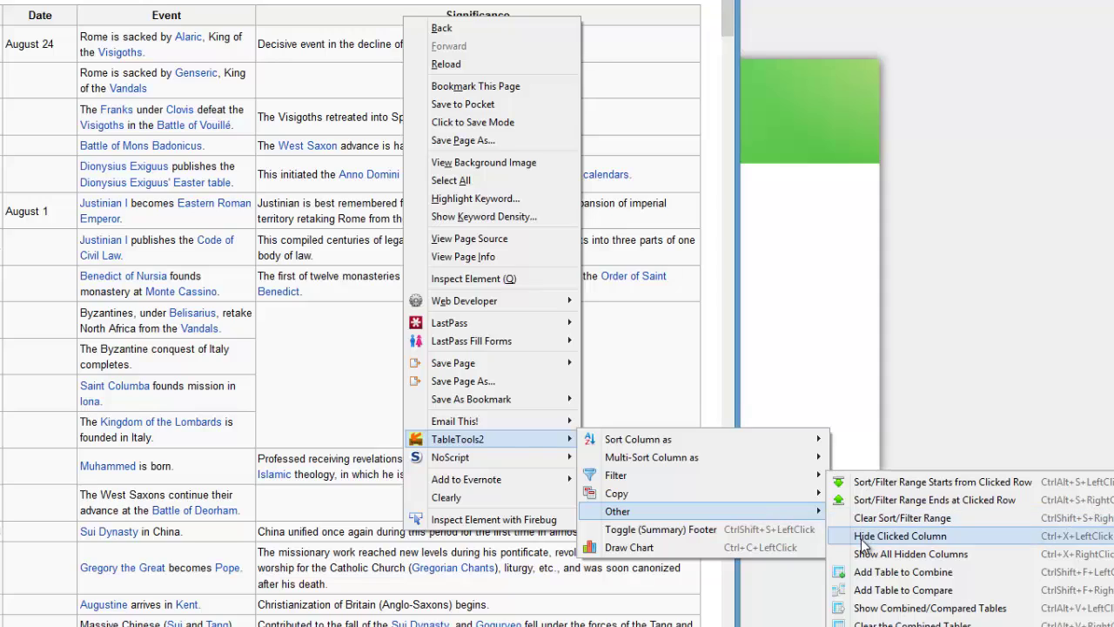
left_click(899, 535)
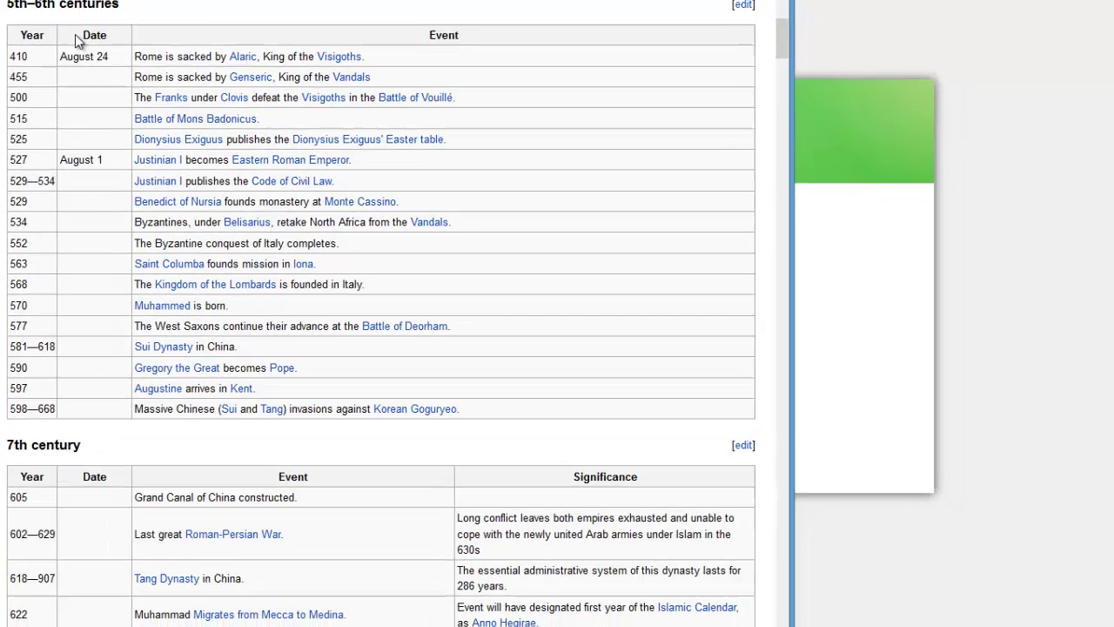
right_click(98, 55)
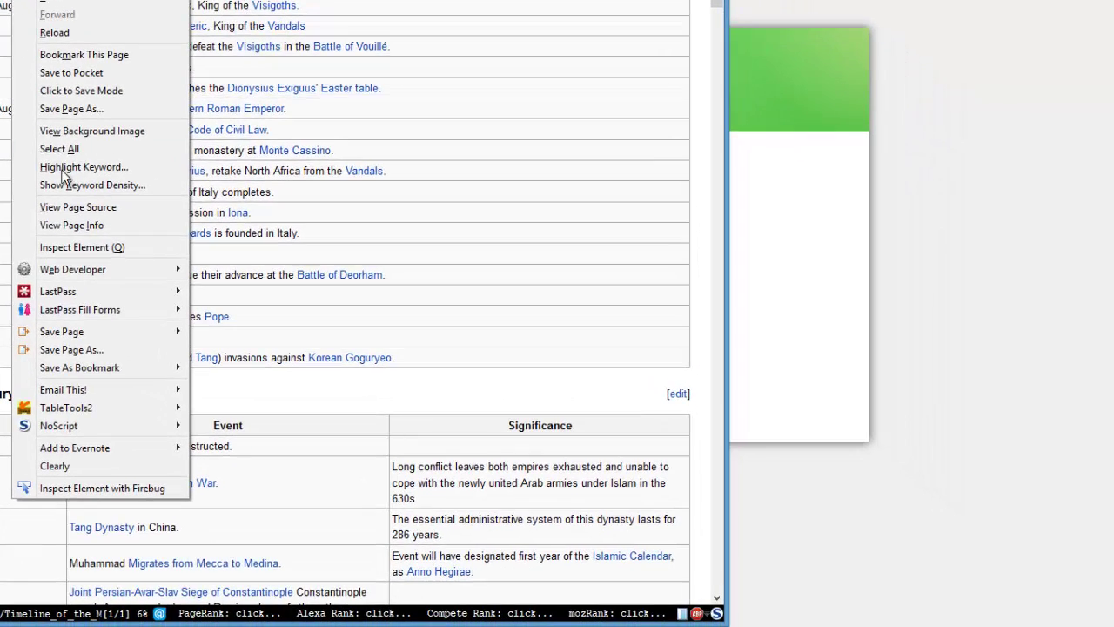
mouse_move(129, 409)
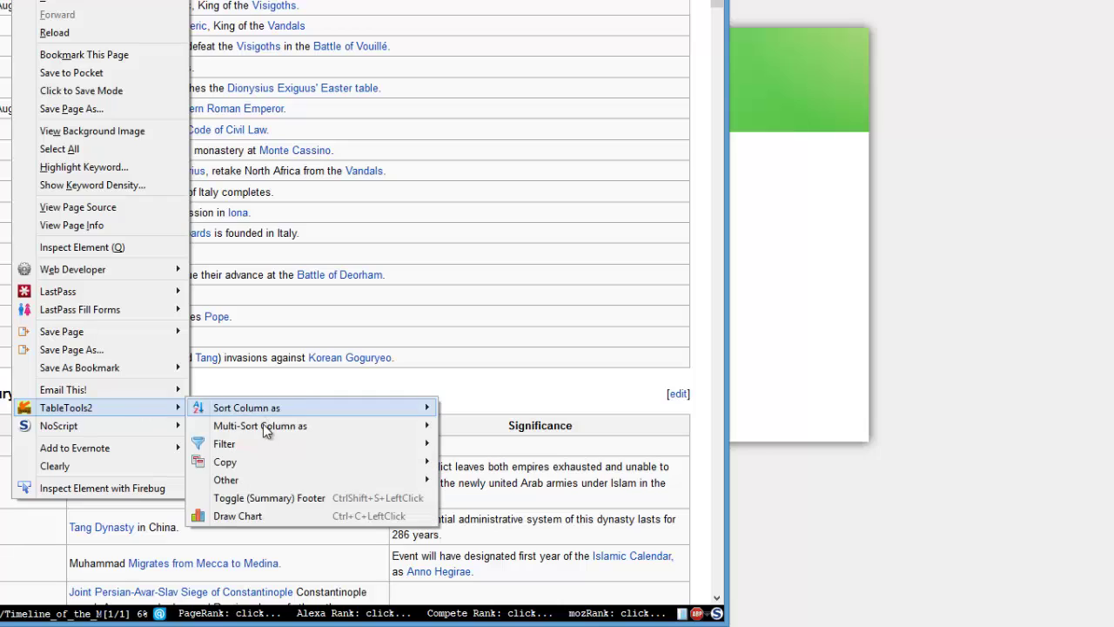
mouse_move(312, 486)
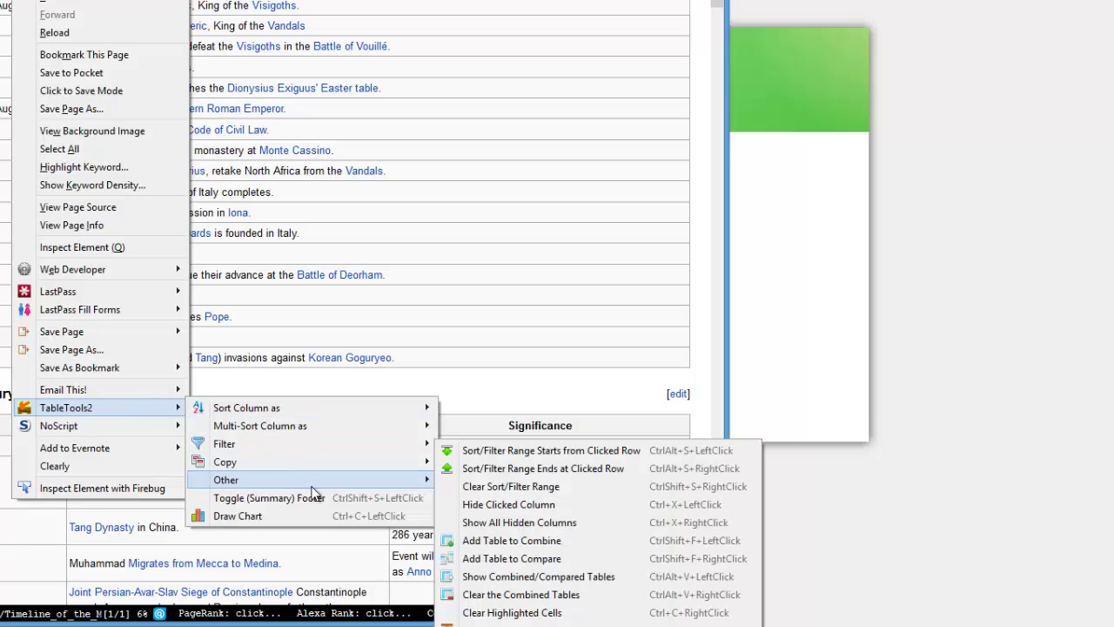
left_click(476, 504)
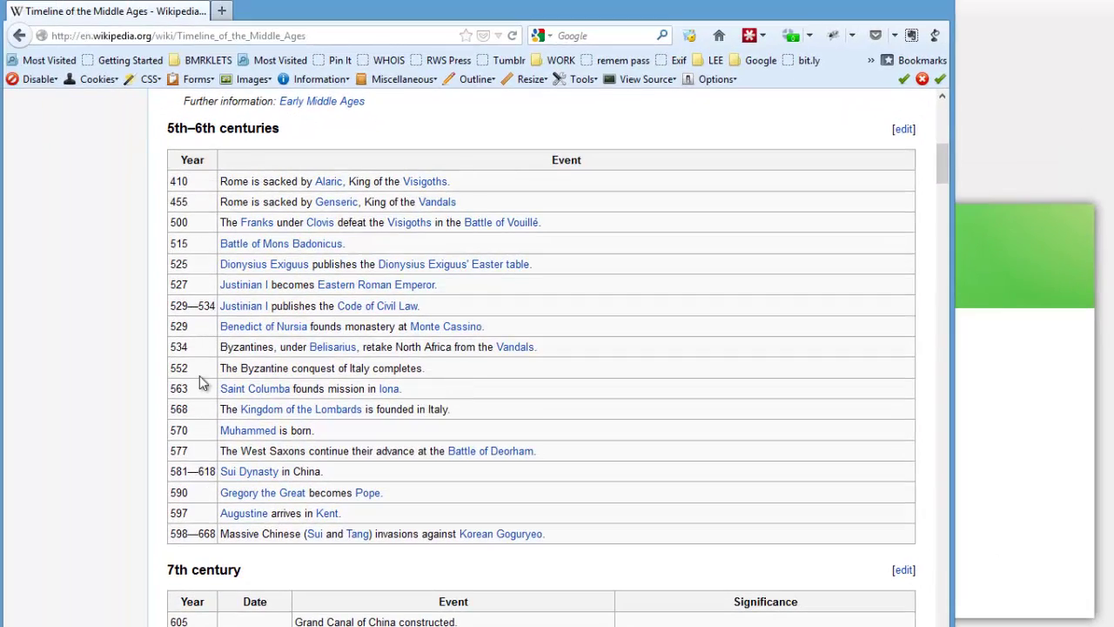
right_click(209, 163)
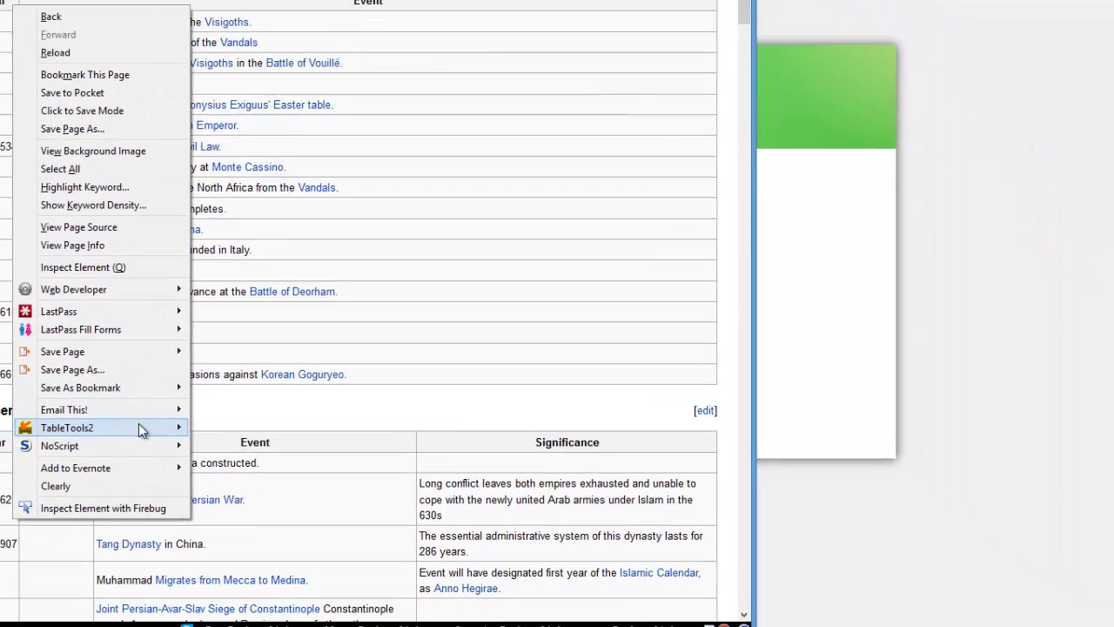
mouse_move(314, 564)
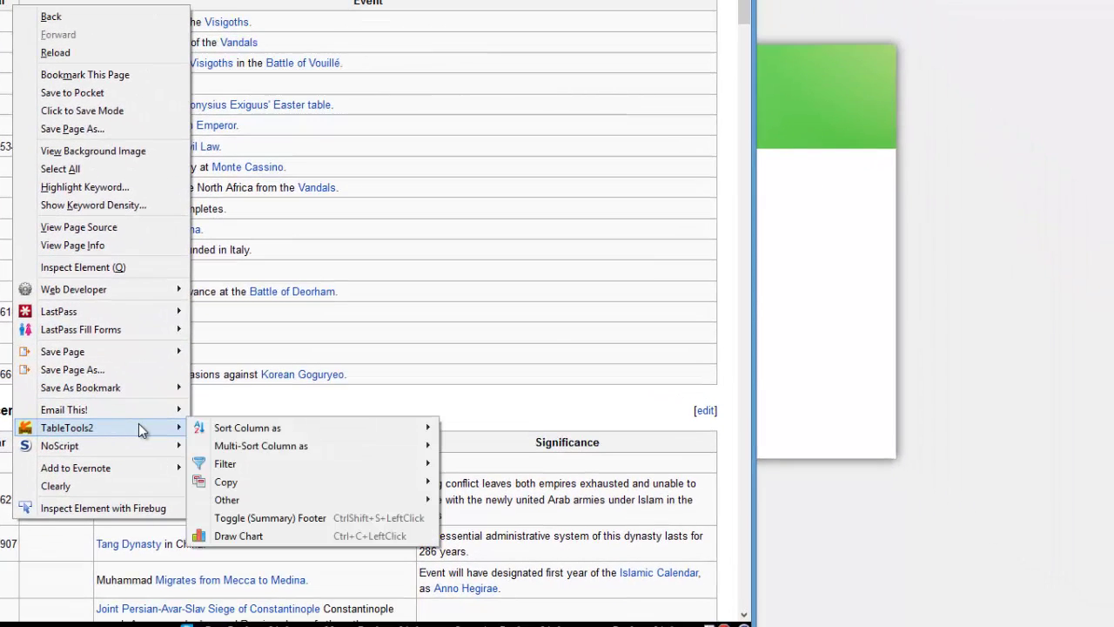
mouse_move(396, 490)
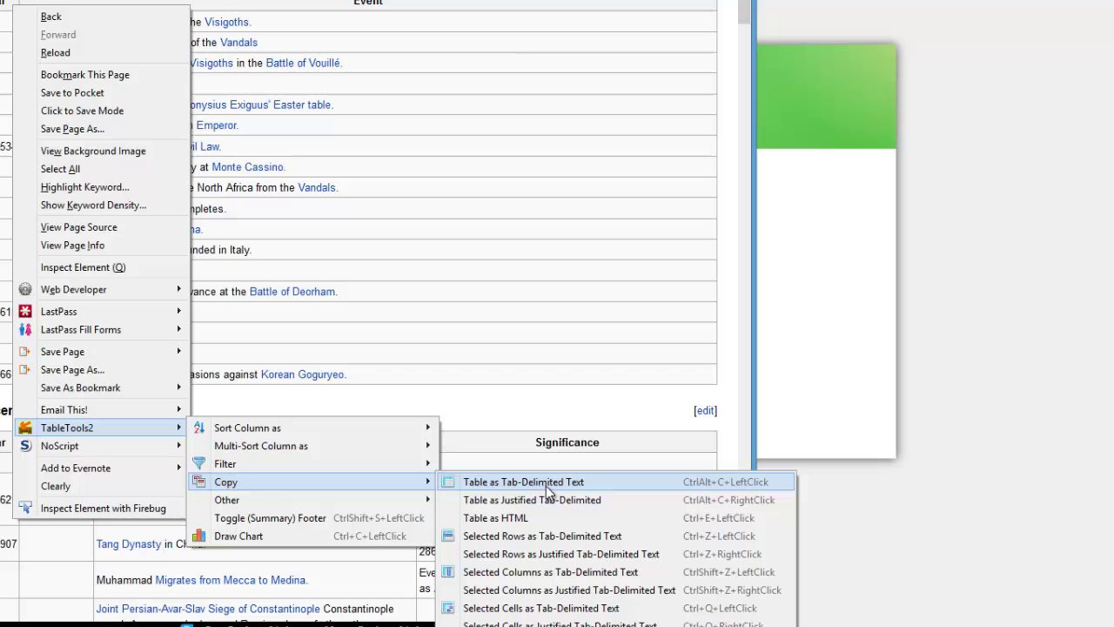
left_click(584, 481)
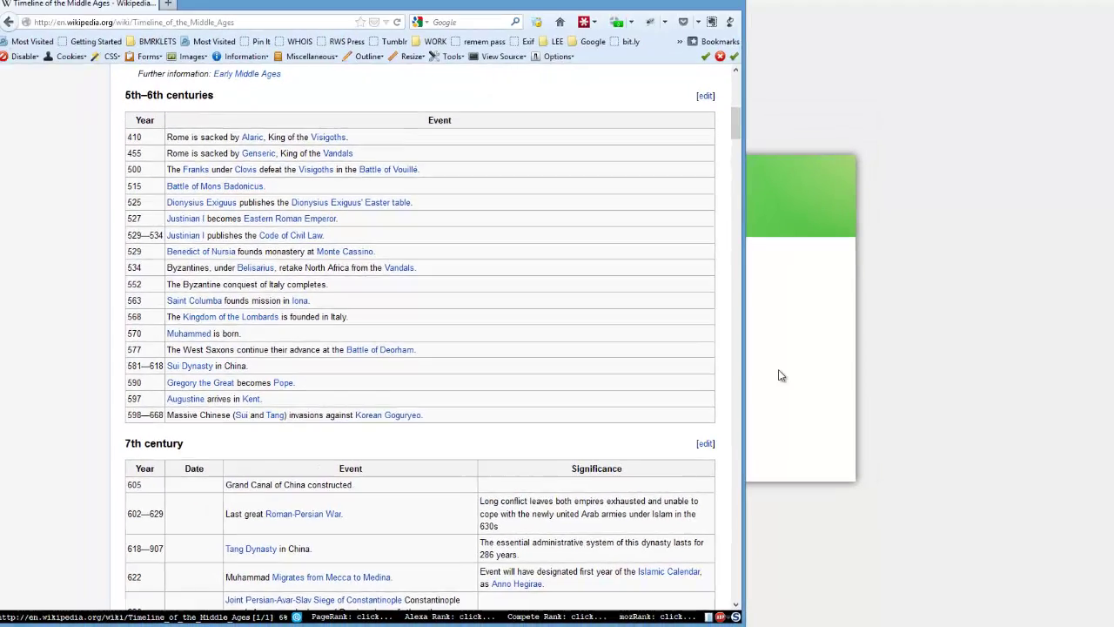
Paste the table into a new Calc spreadsheet, accepting Unicode, tab-separated import settings
left_click(793, 353)
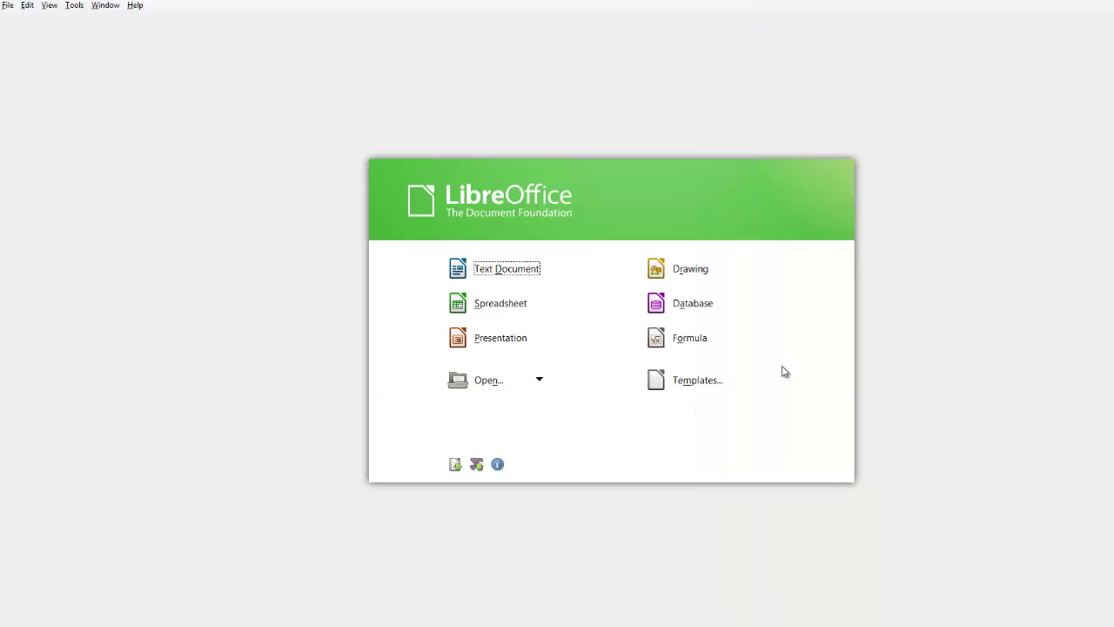
left_click(494, 304)
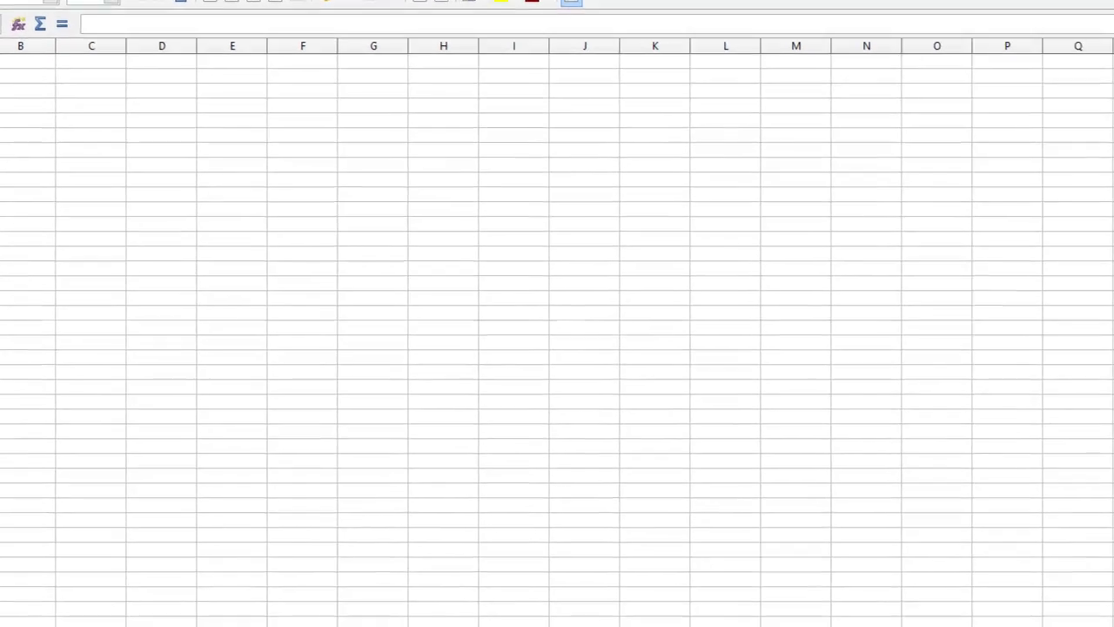
key("ctrl+v")
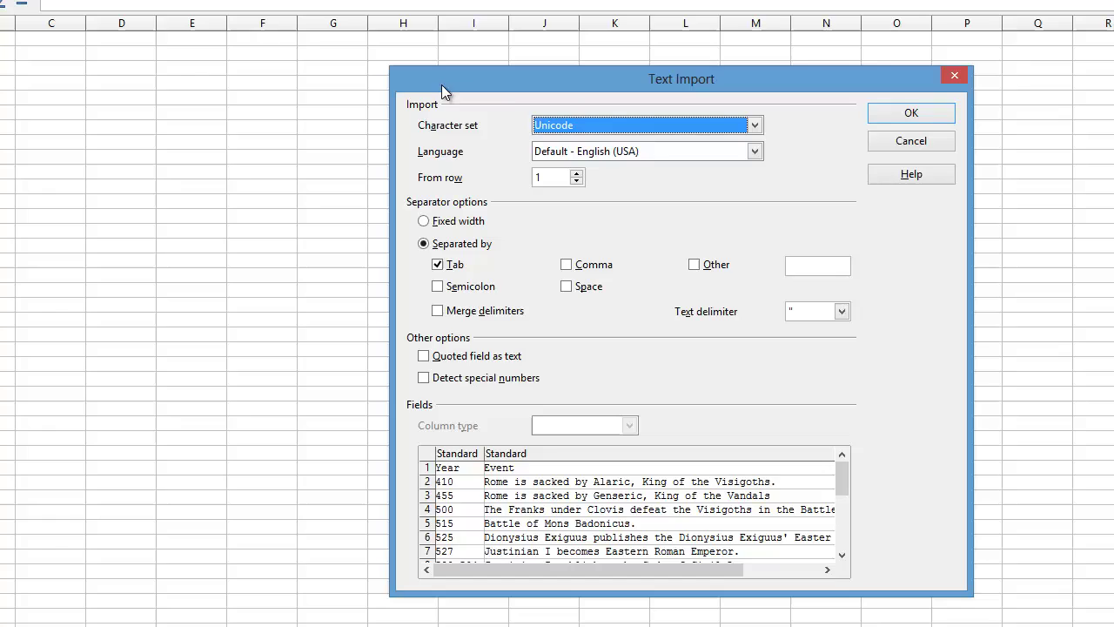
left_click_drag(442, 85, 231, 67)
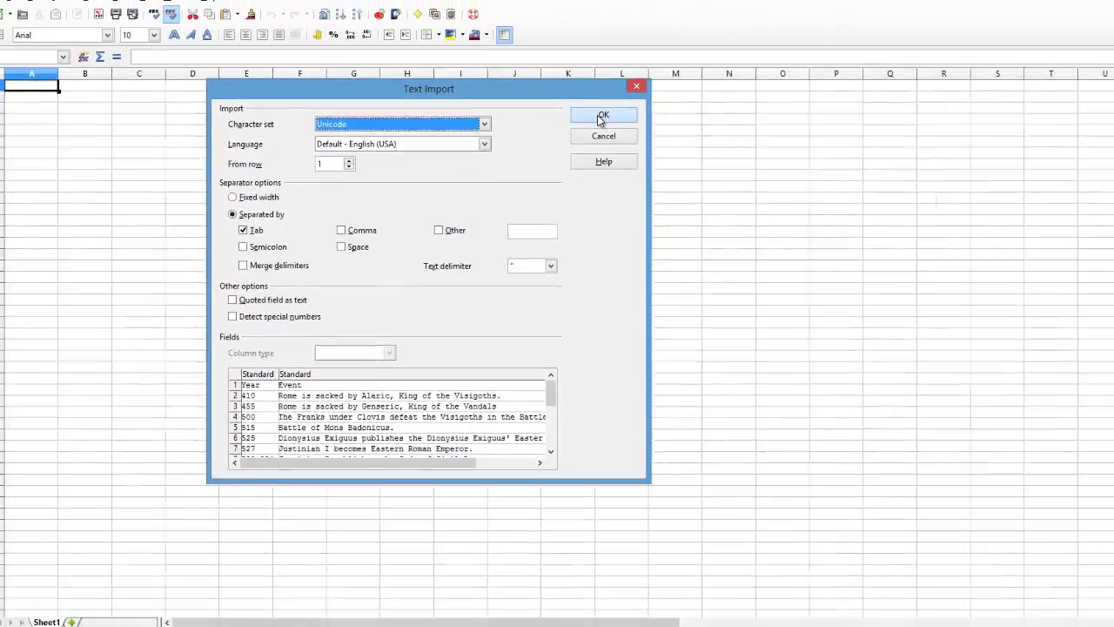
left_click(662, 77)
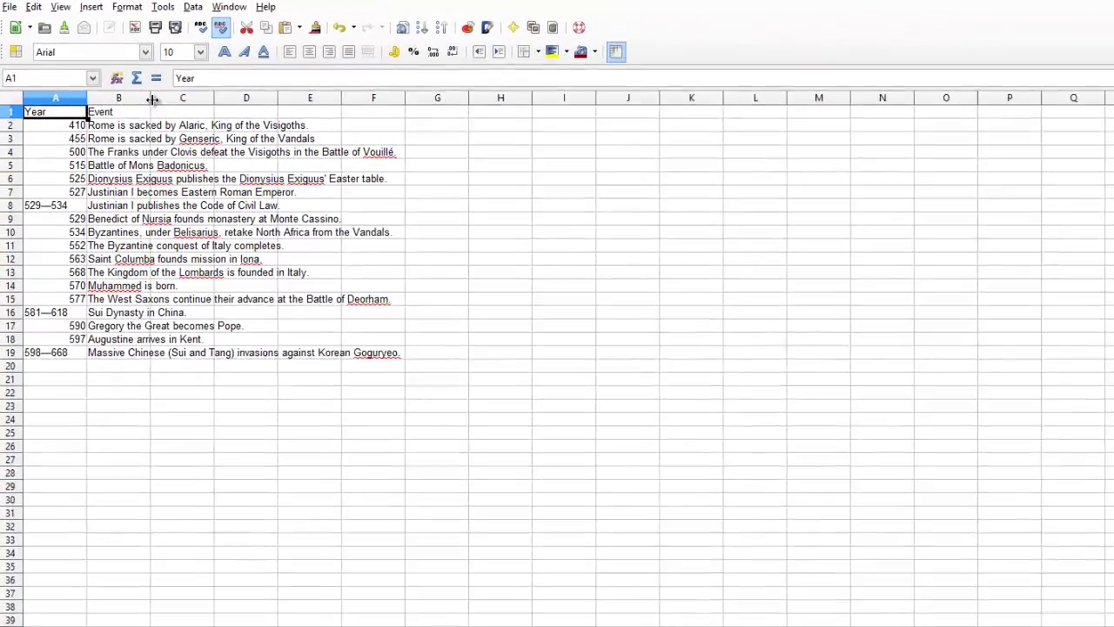
Widen column B for the events and move the years from column A into column C
left_click_drag(122, 79, 332, 105)
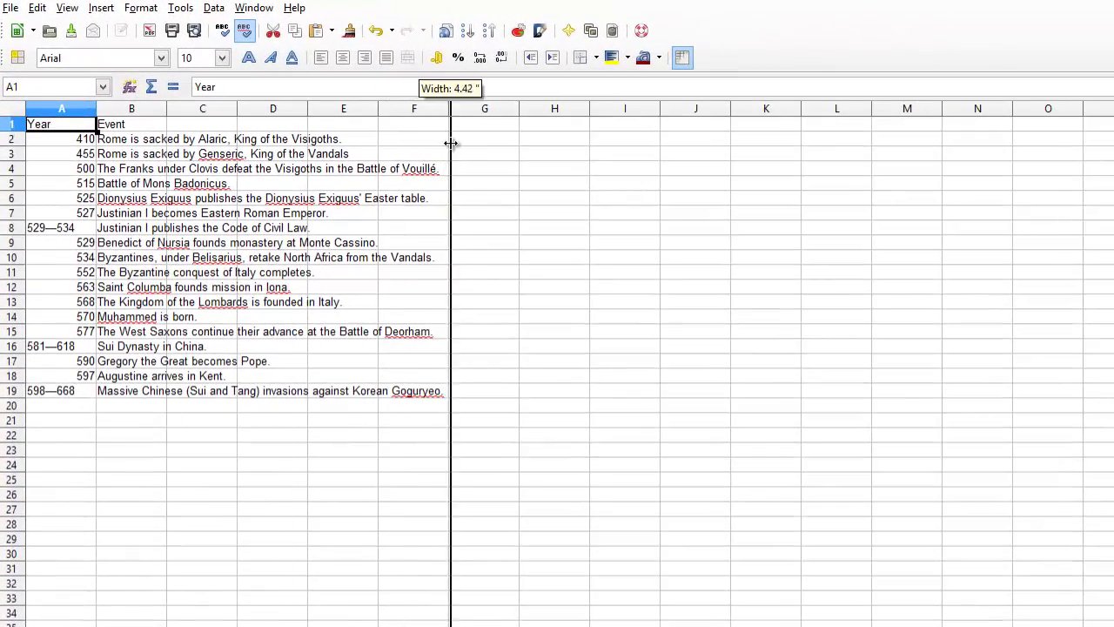
left_click_drag(450, 142, 455, 146)
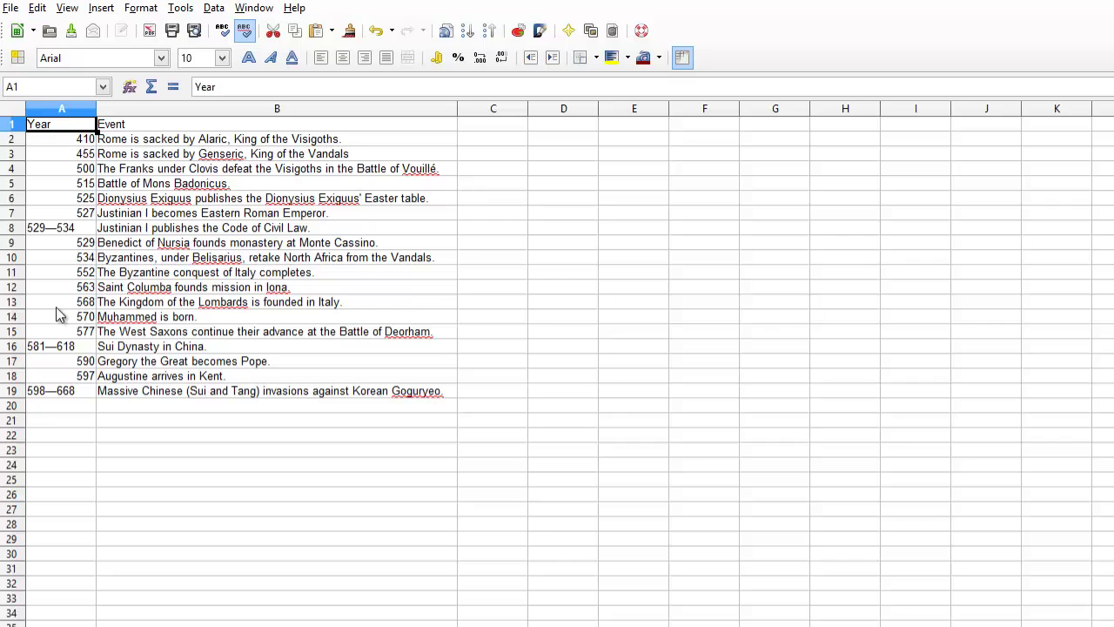
left_click(57, 113)
right_click(52, 111)
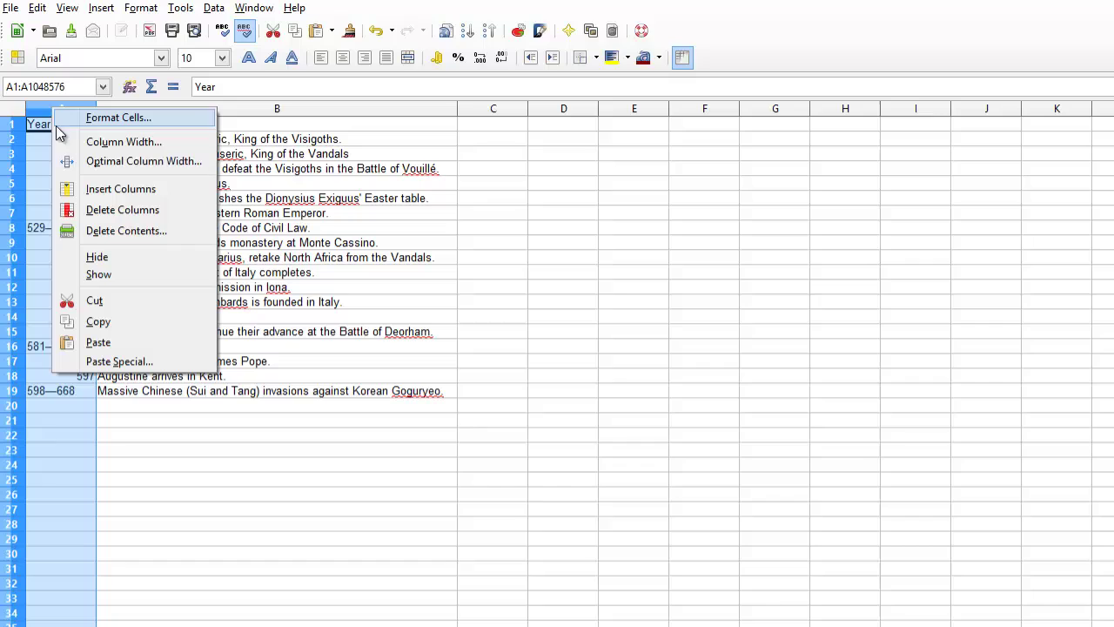
left_click(92, 301)
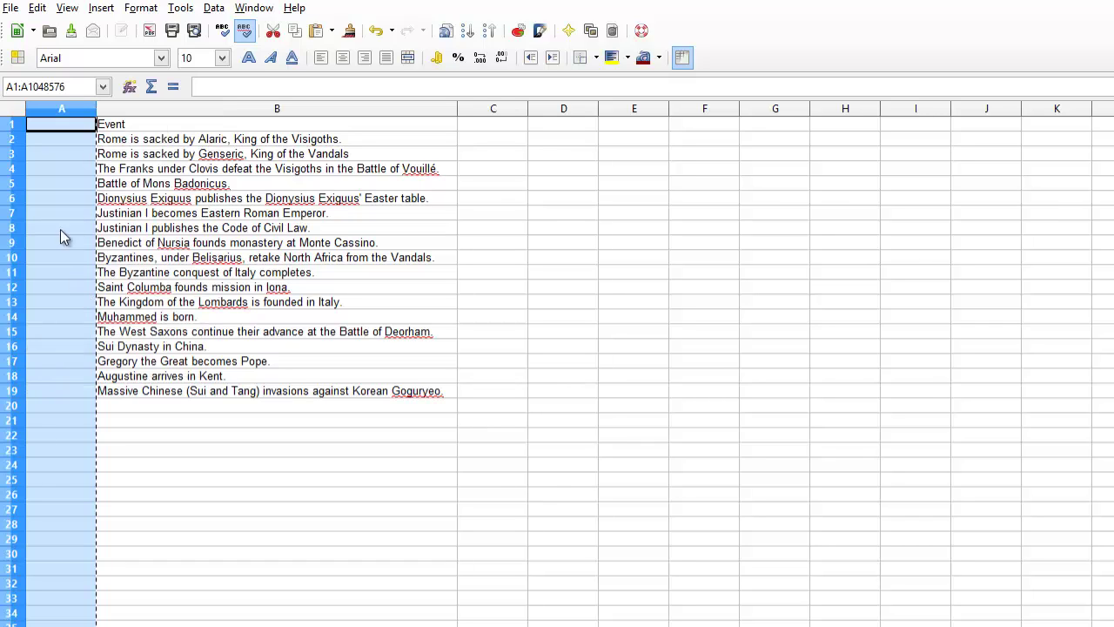
left_click(491, 111)
right_click(491, 112)
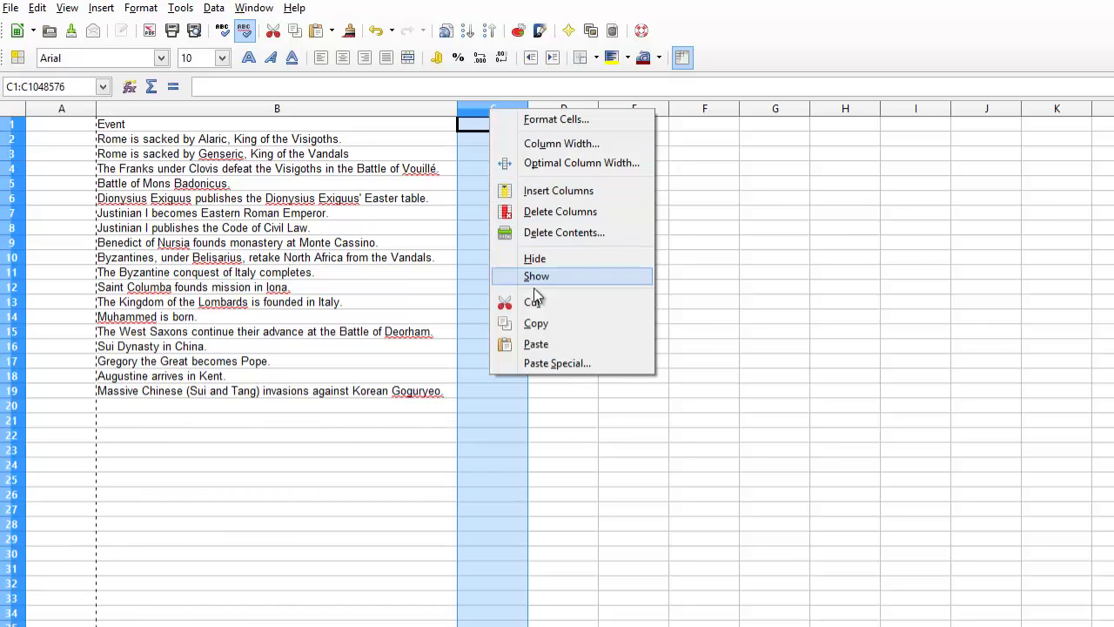
left_click(532, 344)
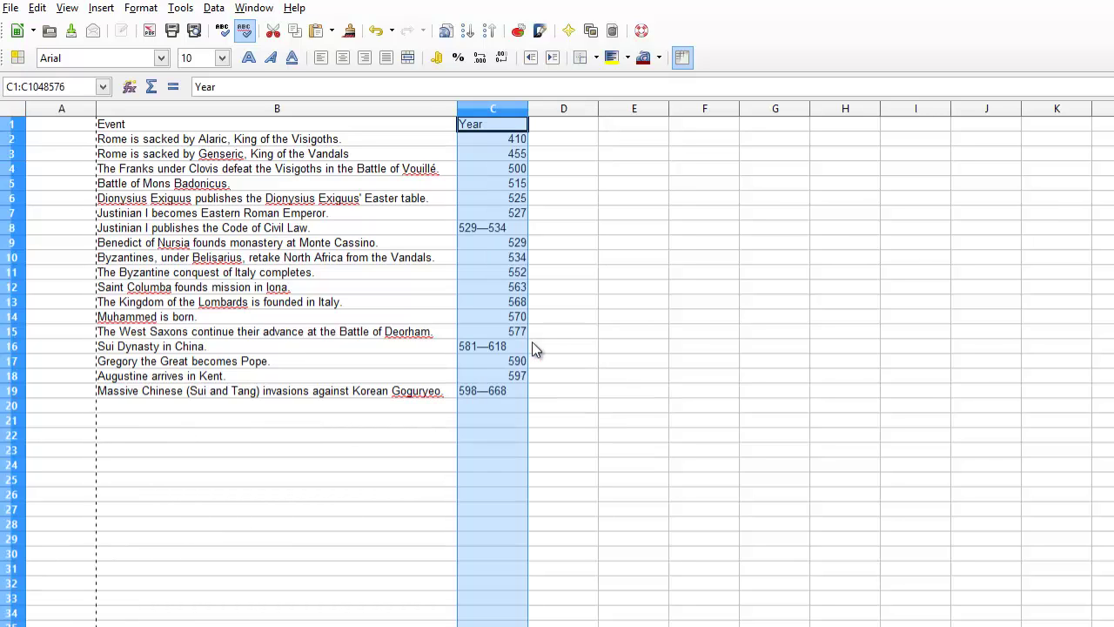
Delete the now-empty column A so events sit in A and years in B
left_click(75, 111)
right_click(75, 112)
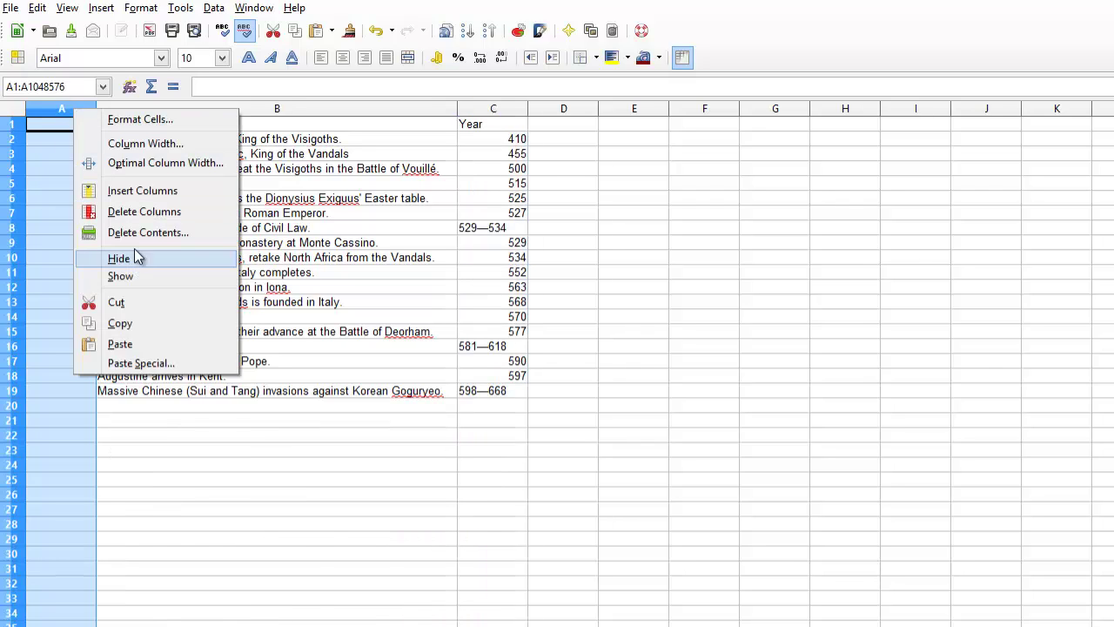
left_click(142, 213)
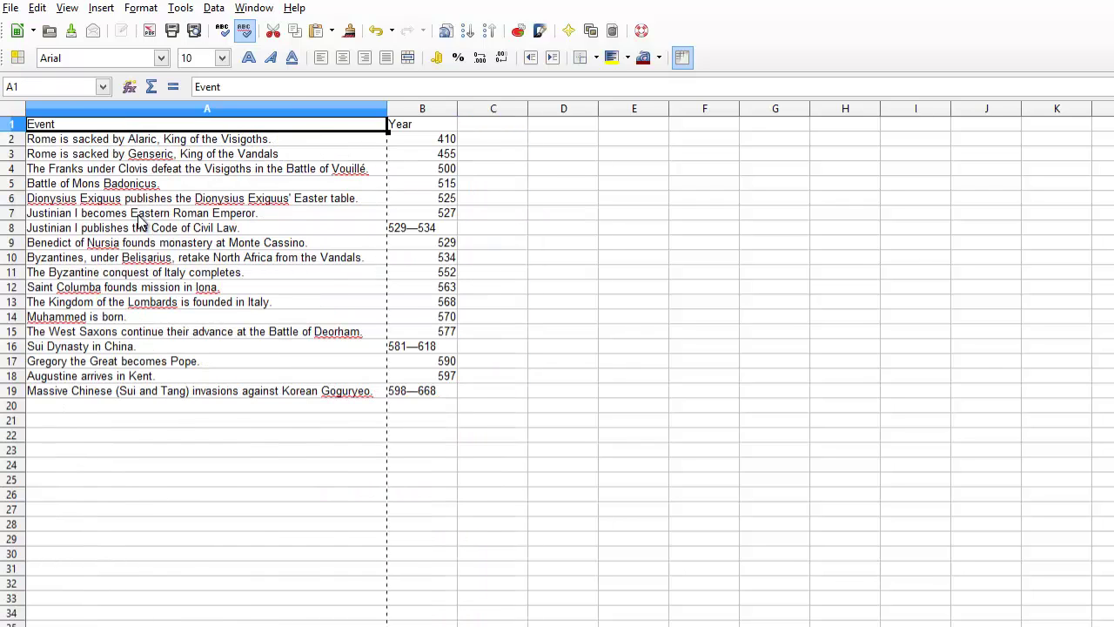
left_click(119, 171)
left_click_drag(95, 144, 141, 302)
left_click(141, 302)
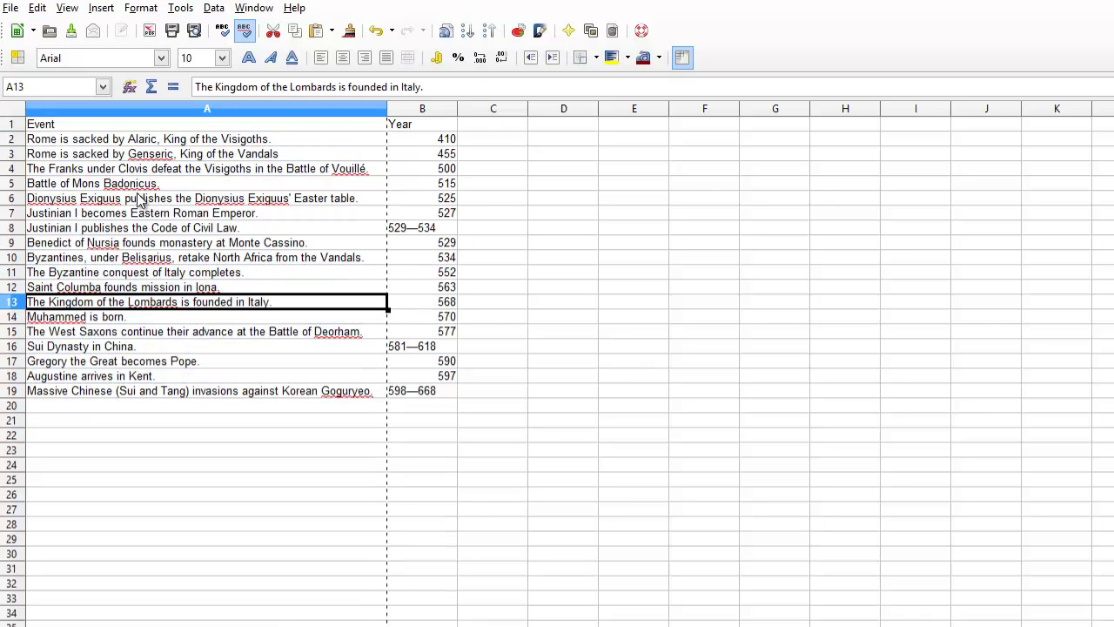
left_click_drag(421, 155, 439, 377)
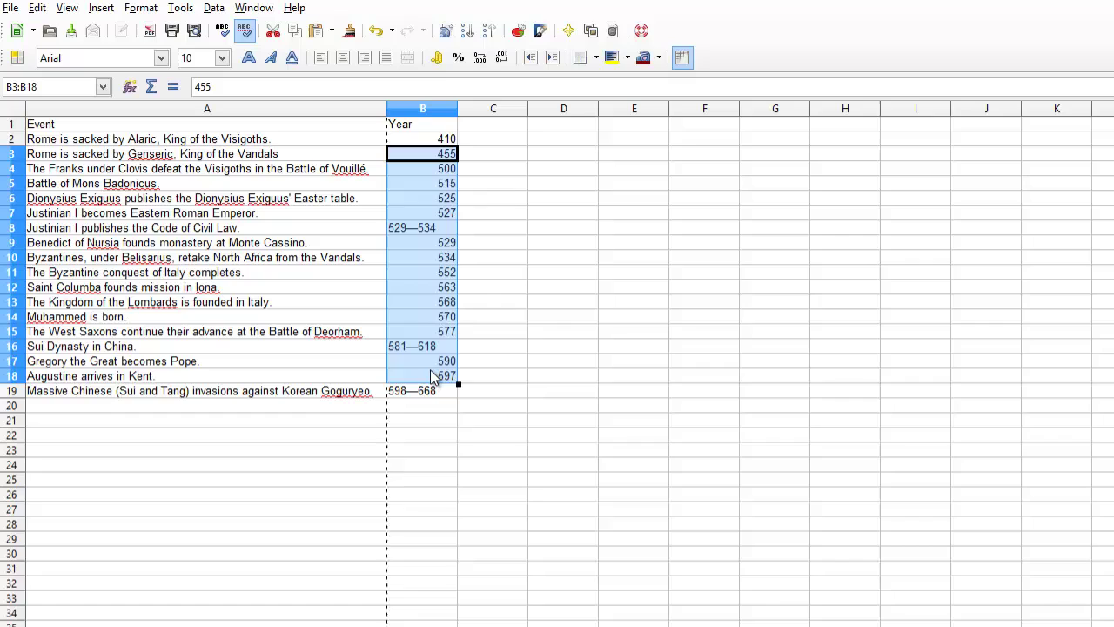
left_click(439, 377)
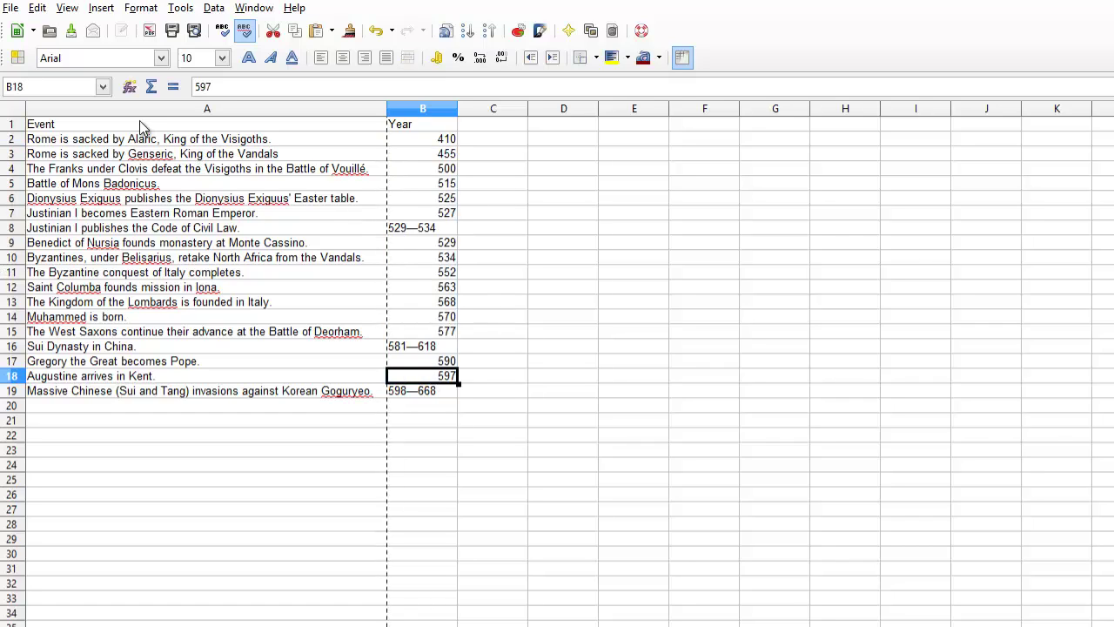
Delete the Event/Year header row 1, leaving 18 data rows
left_click(70, 126)
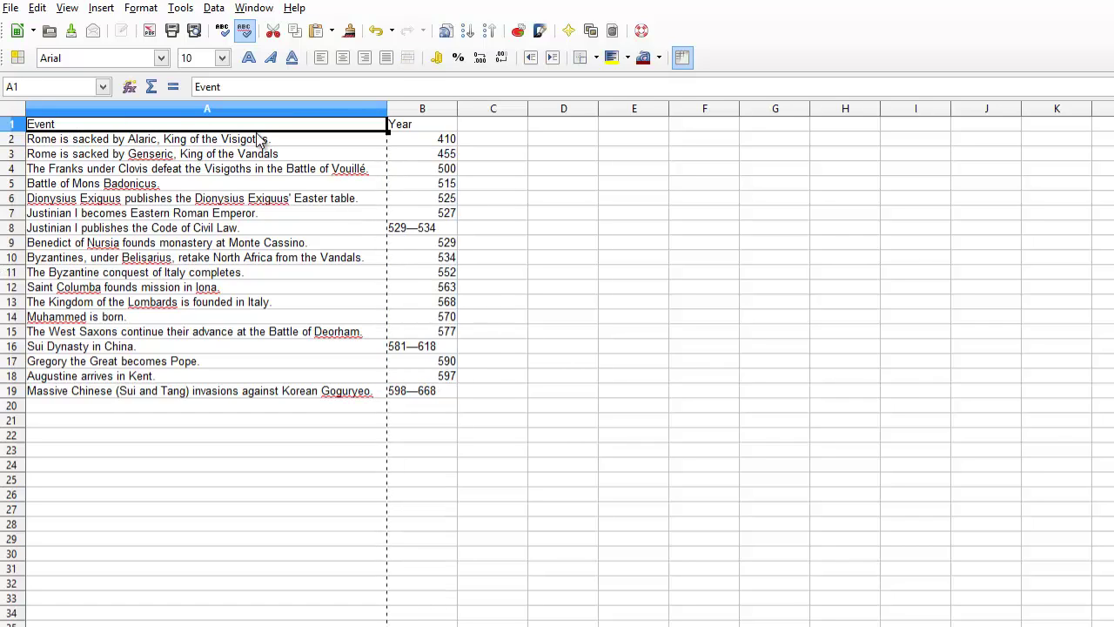
left_click(415, 126, "shift")
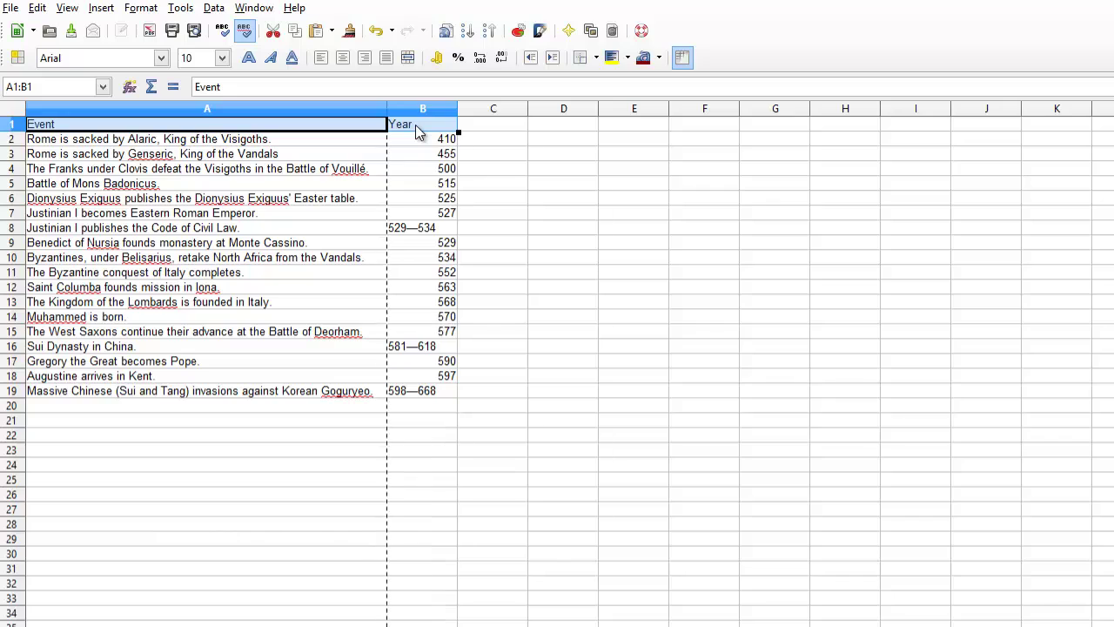
left_click(415, 124)
left_click(342, 128)
left_click(403, 131, "shift")
left_click(39, 129)
left_click(13, 123)
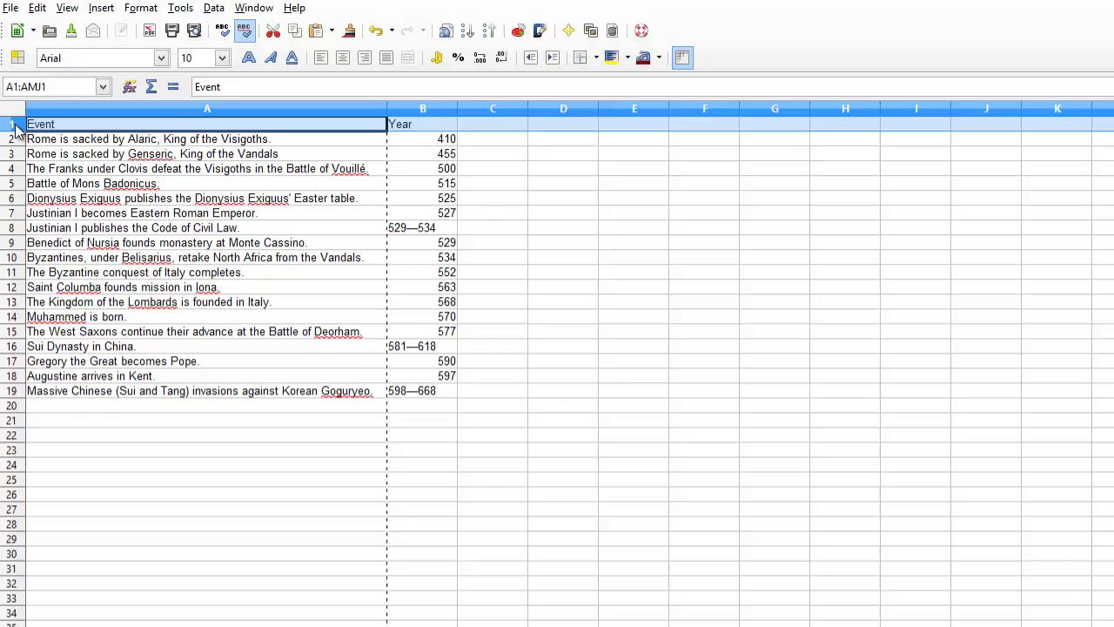
right_click(13, 123)
left_click(103, 229)
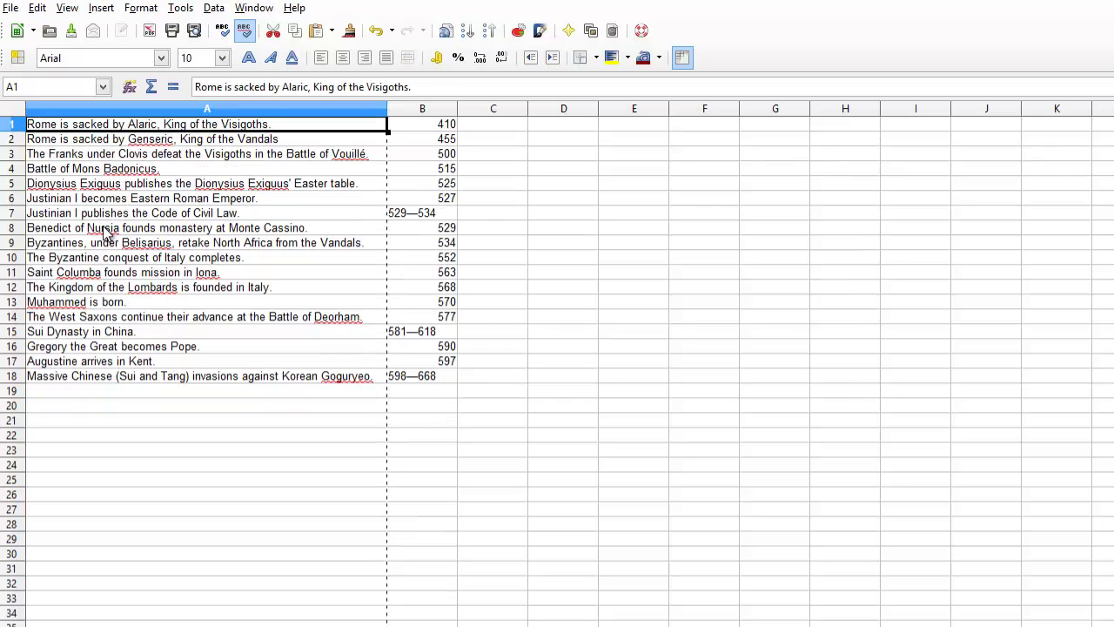
left_click(179, 174)
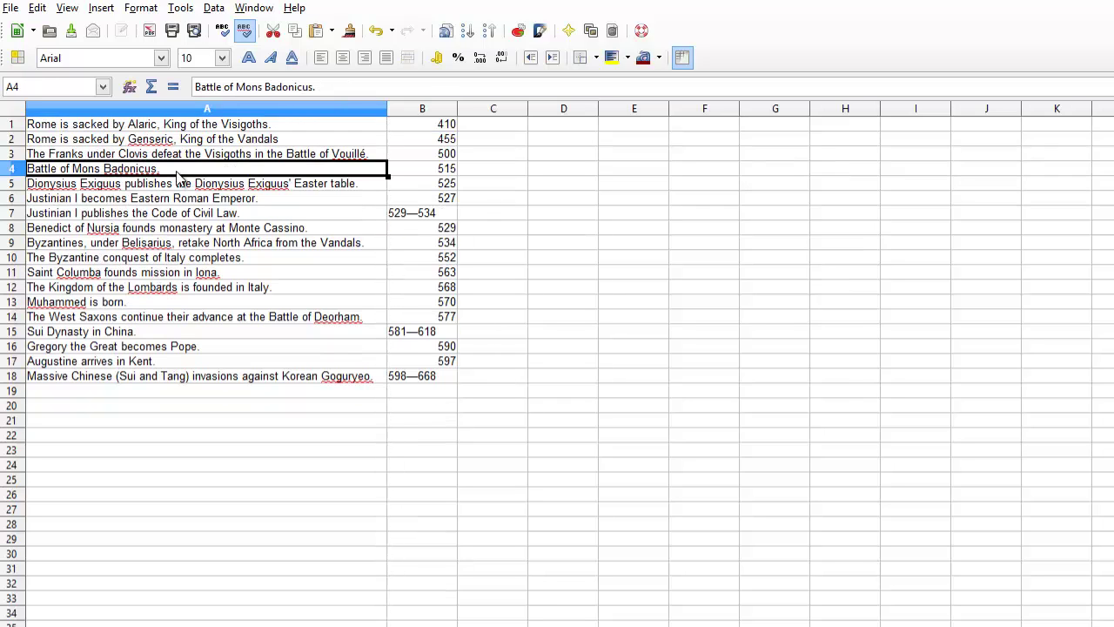
Save the sheet as Text CSV, replacing the existing medieval-timeline.csv
left_click(18, 13)
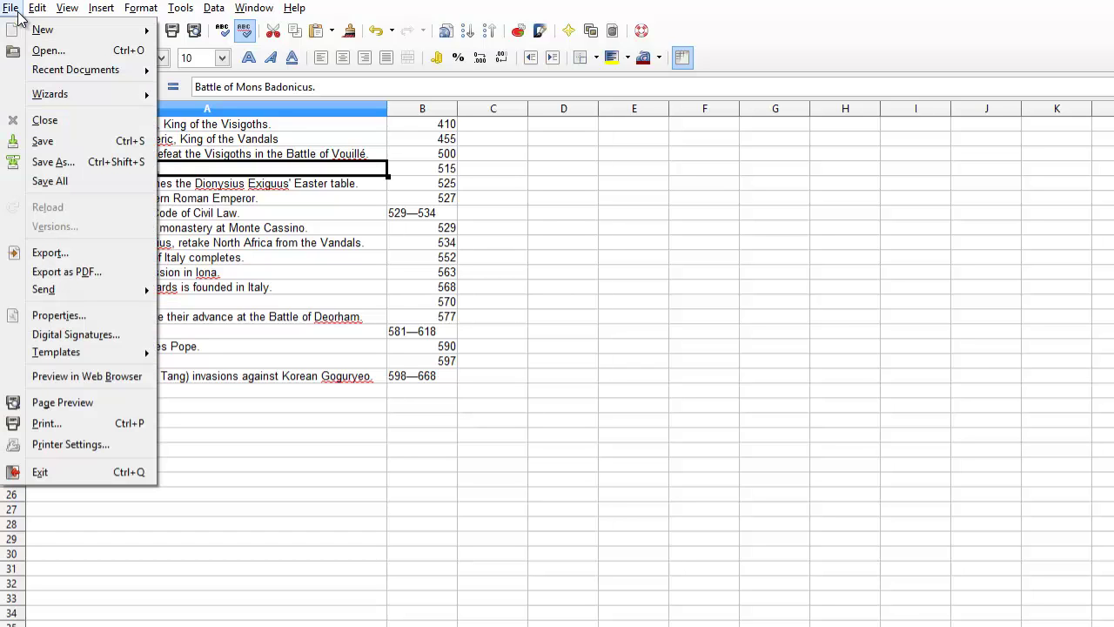
left_click(77, 165)
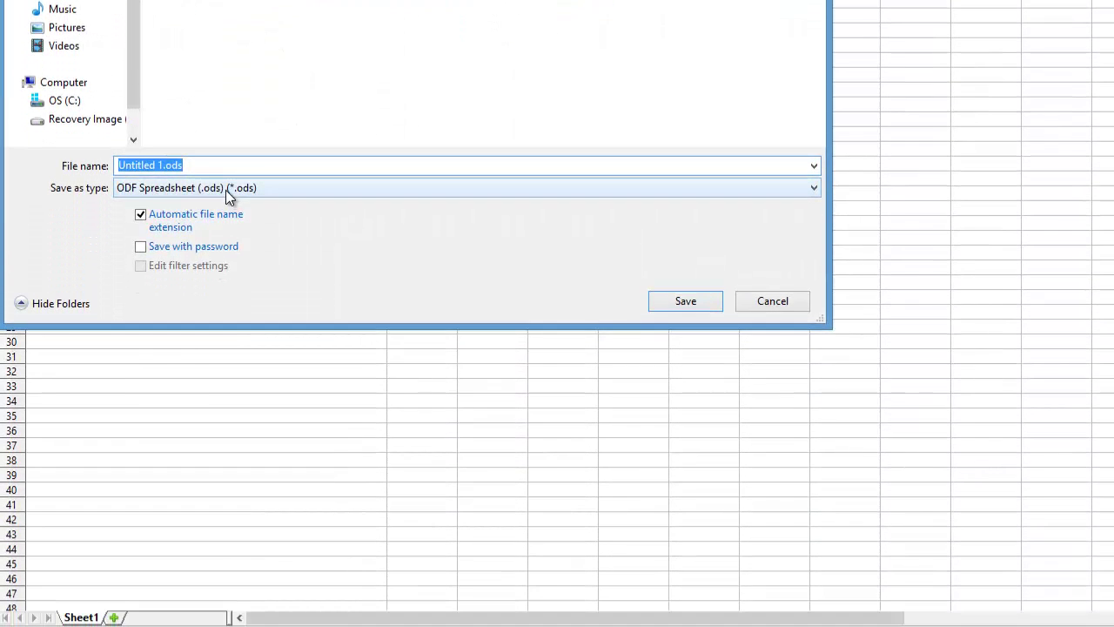
left_click(225, 401)
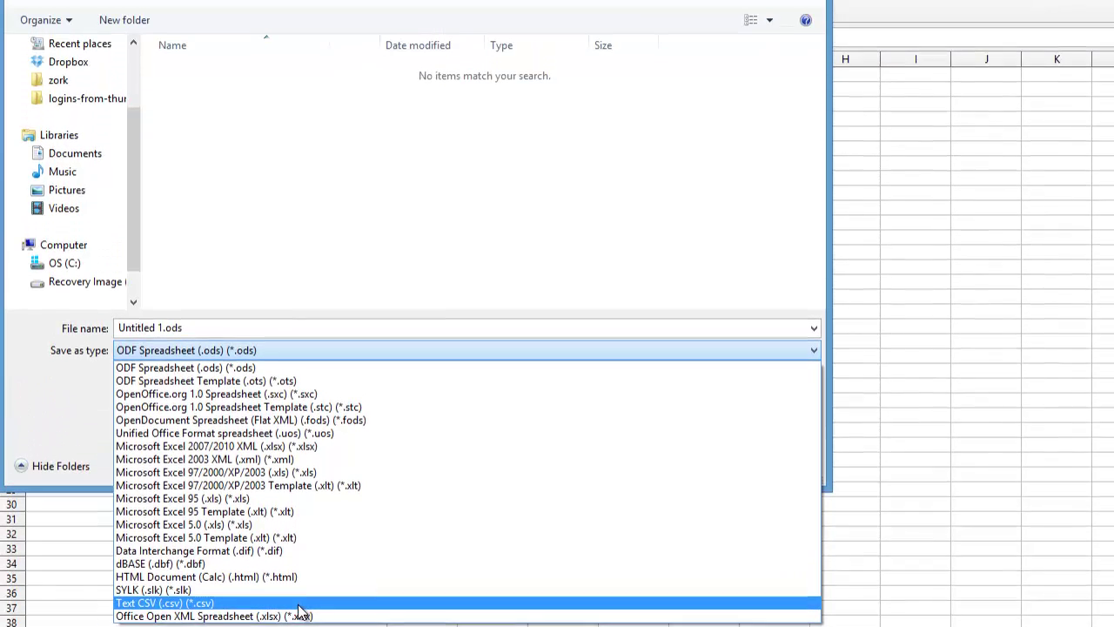
left_click(297, 440)
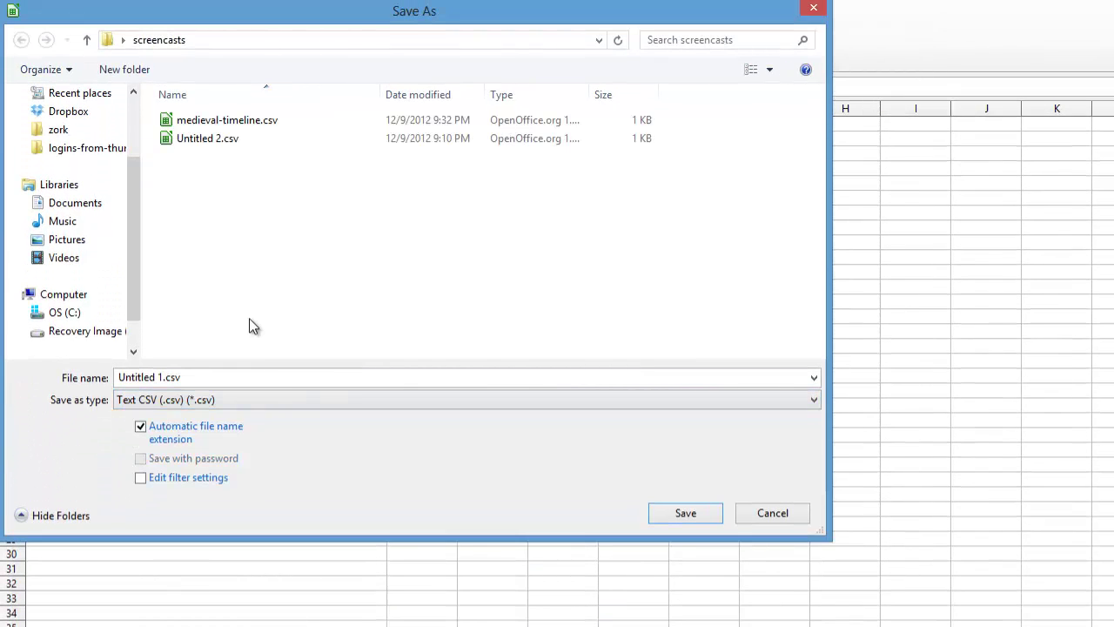
left_click(209, 120)
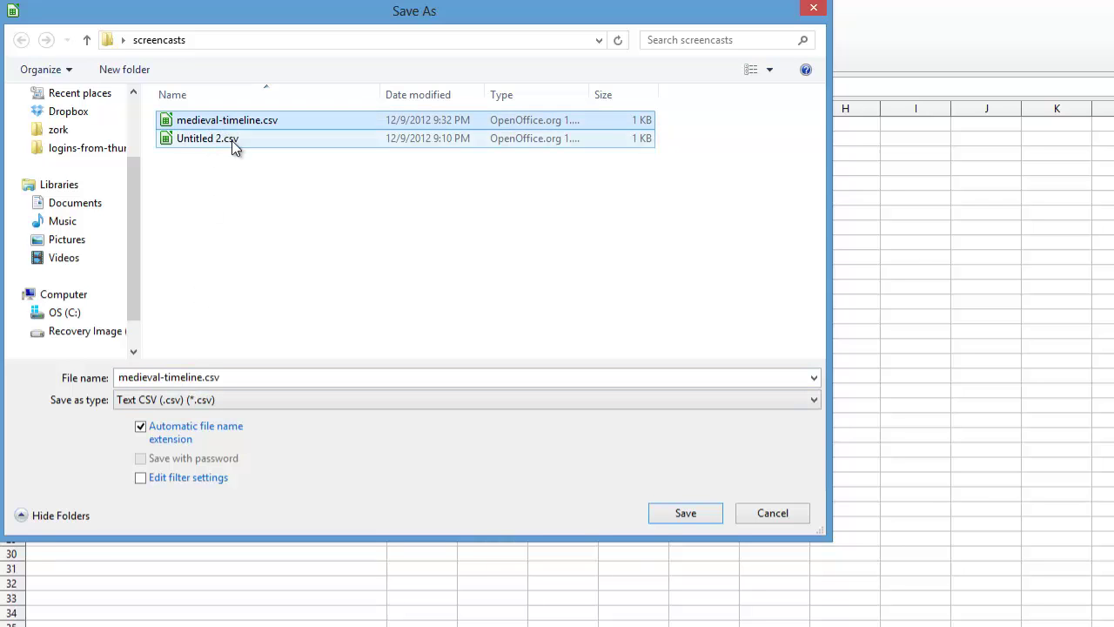
left_click(686, 514)
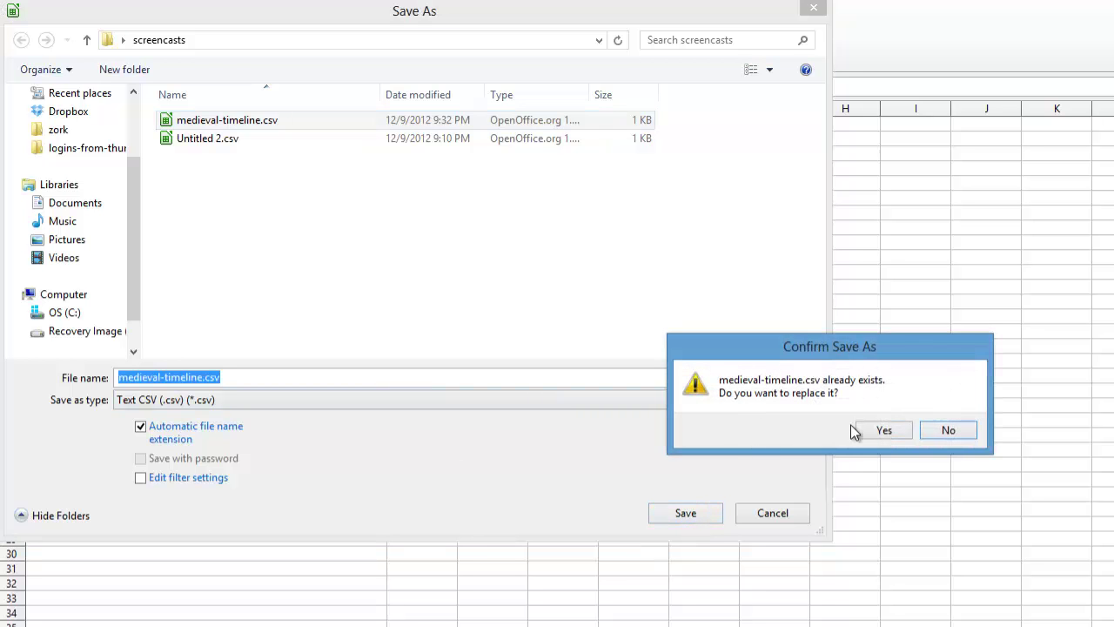
left_click(864, 429)
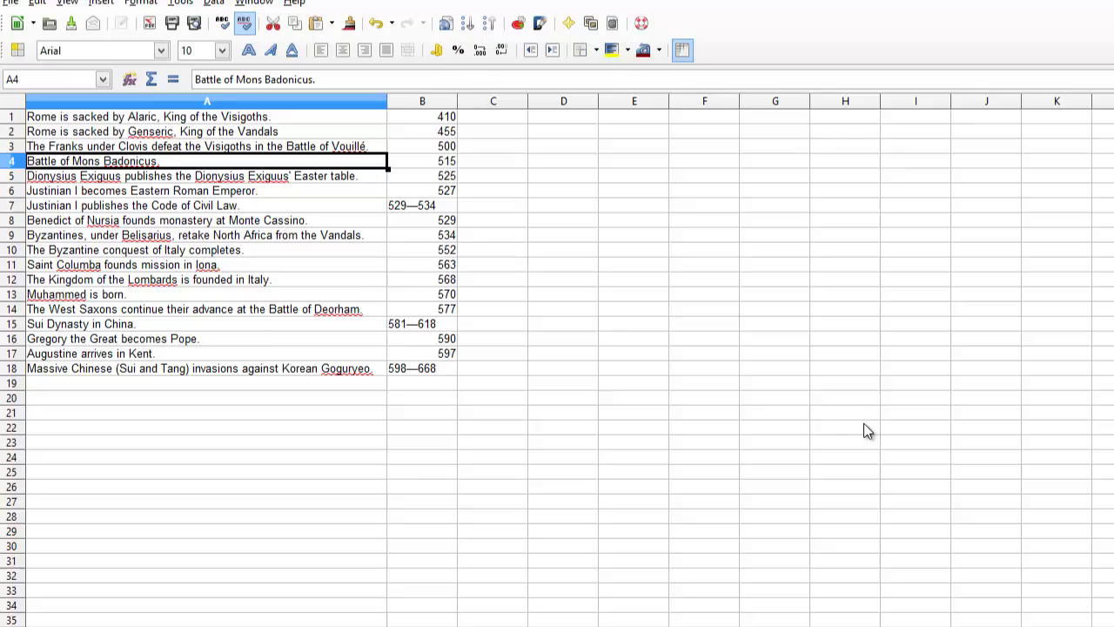
key("ctrl+s")
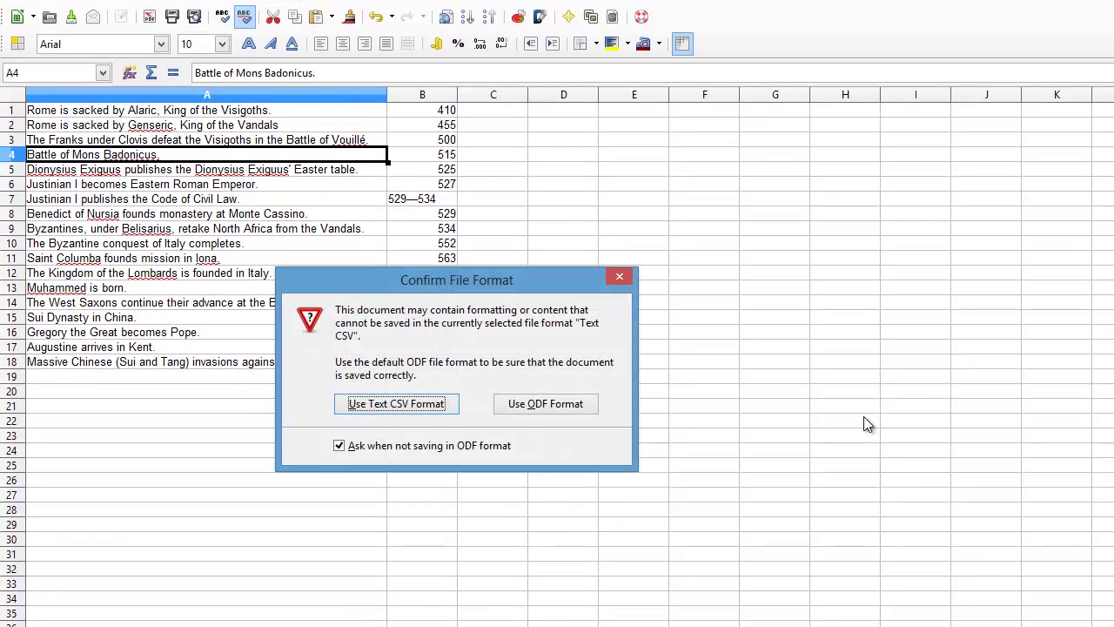
Keep the Text CSV format and export with the Unicode (UTF-8) character set
left_click(409, 407)
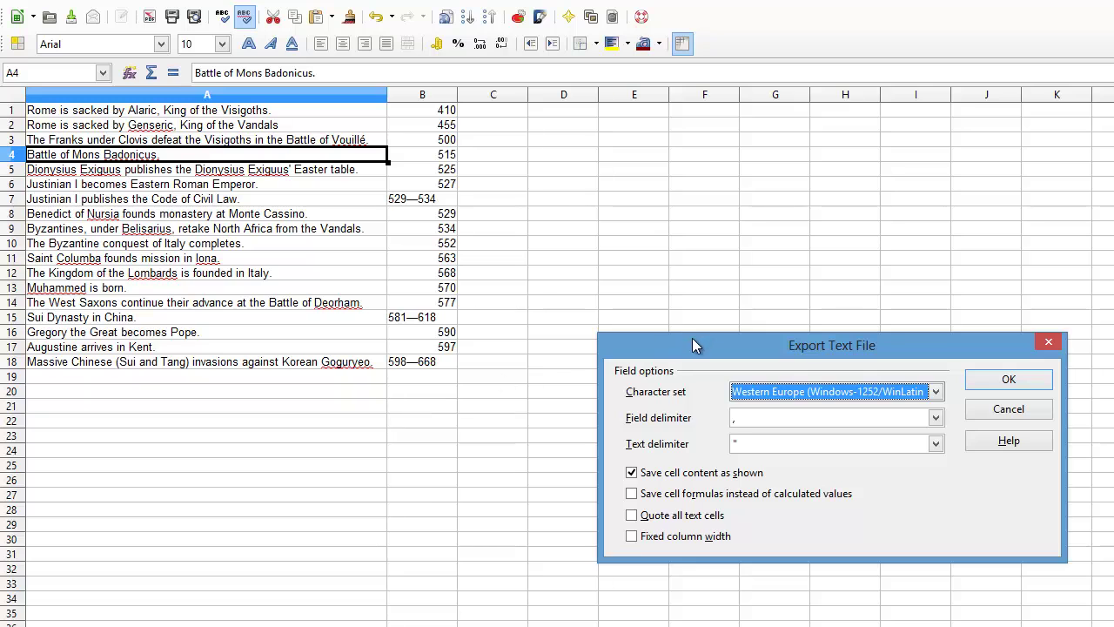
left_click_drag(691, 338, 357, 161)
left_click(513, 215)
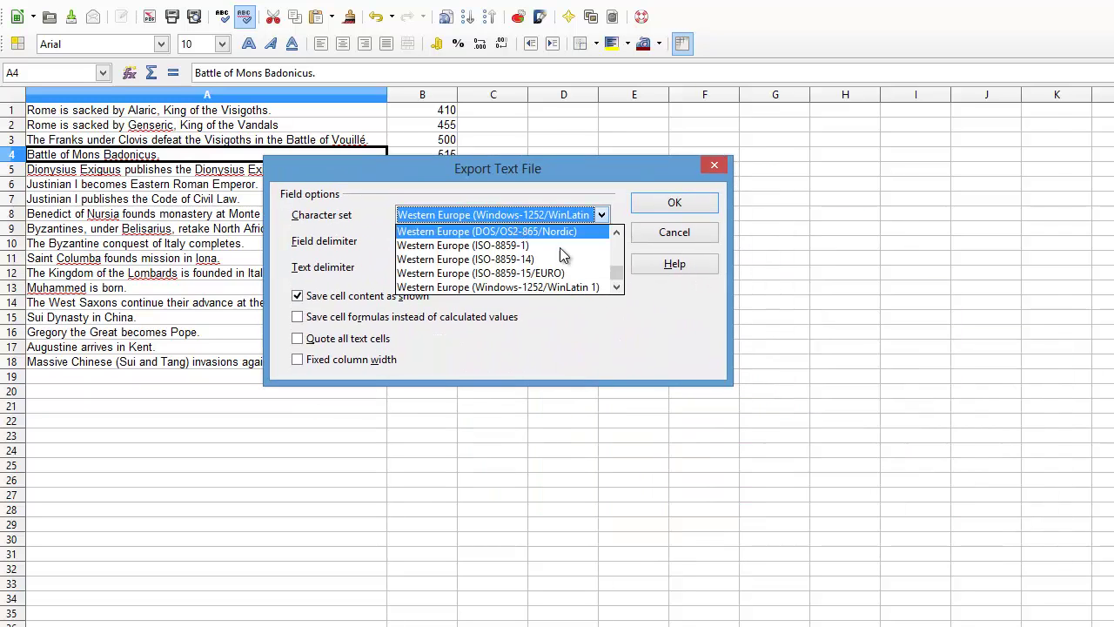
left_click_drag(615, 272, 617, 272)
left_click(617, 234)
left_click(617, 233)
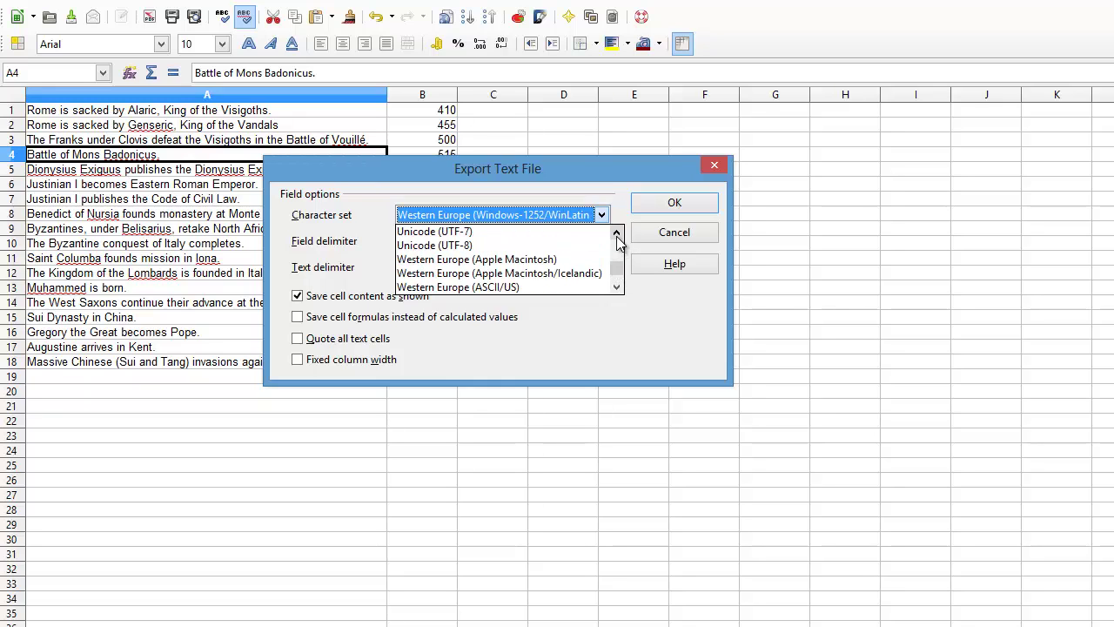
left_click(424, 245)
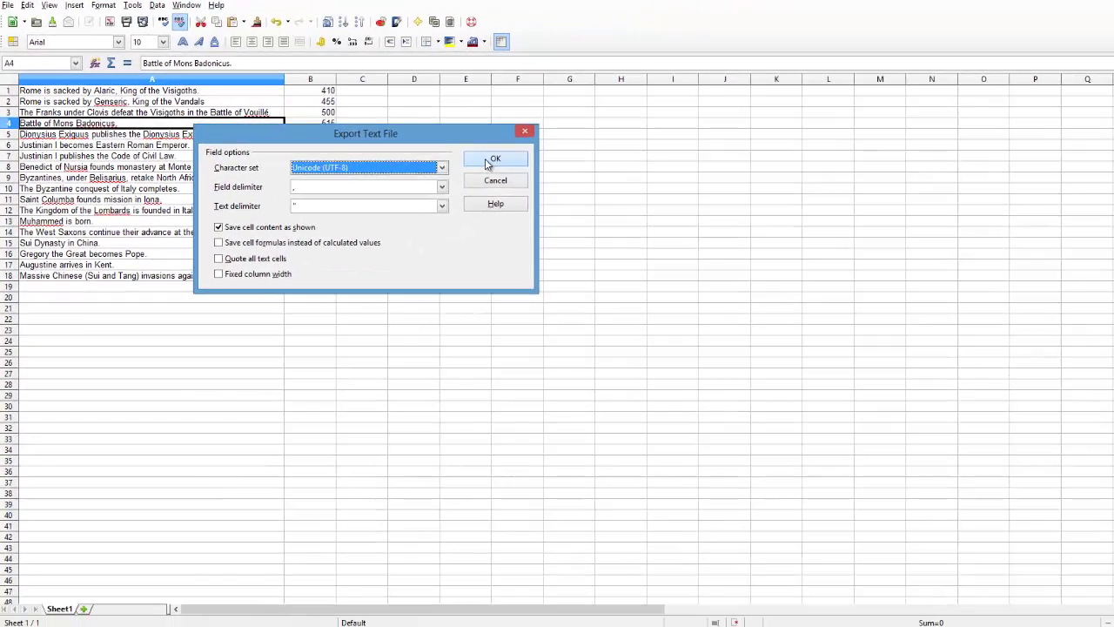
left_click(674, 202)
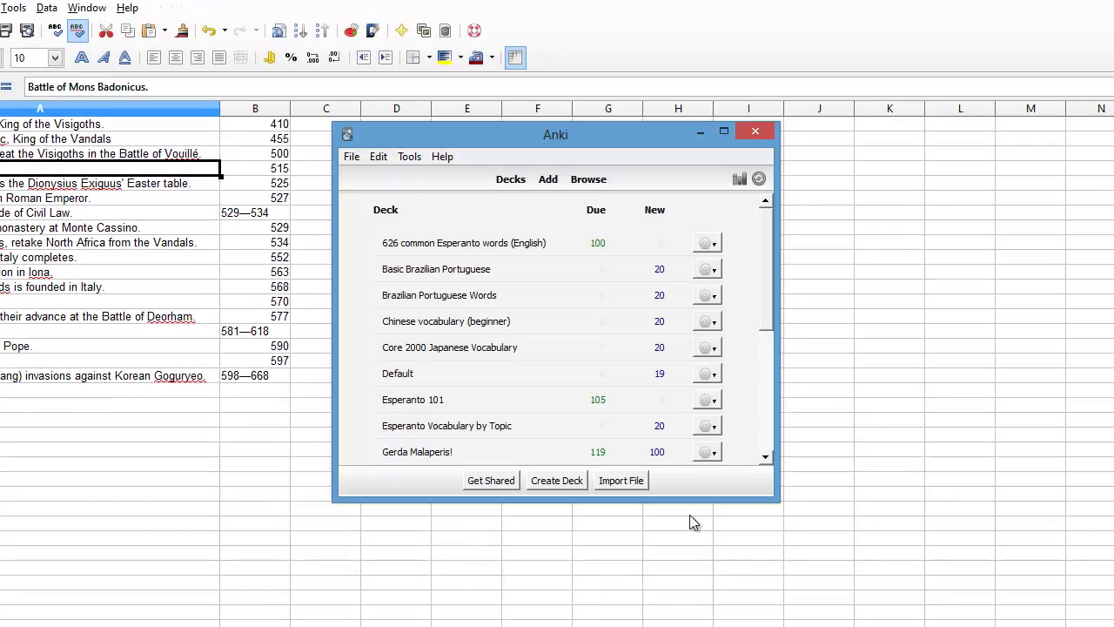
Start an Anki import of medieval-timeline.csv
left_click(644, 480)
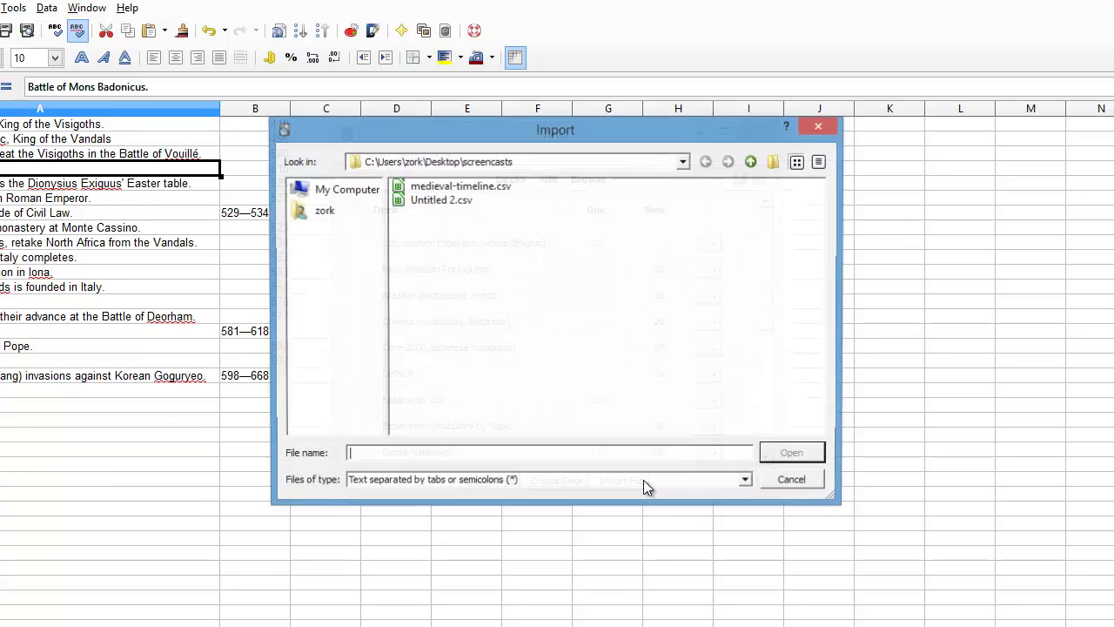
left_click(493, 188)
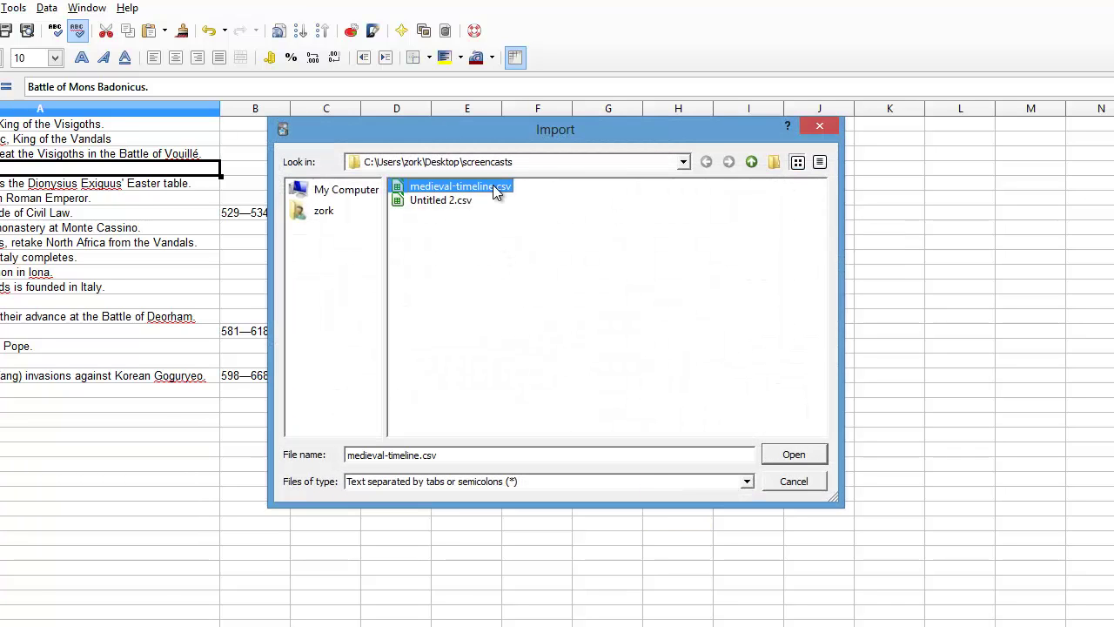
left_click(792, 454)
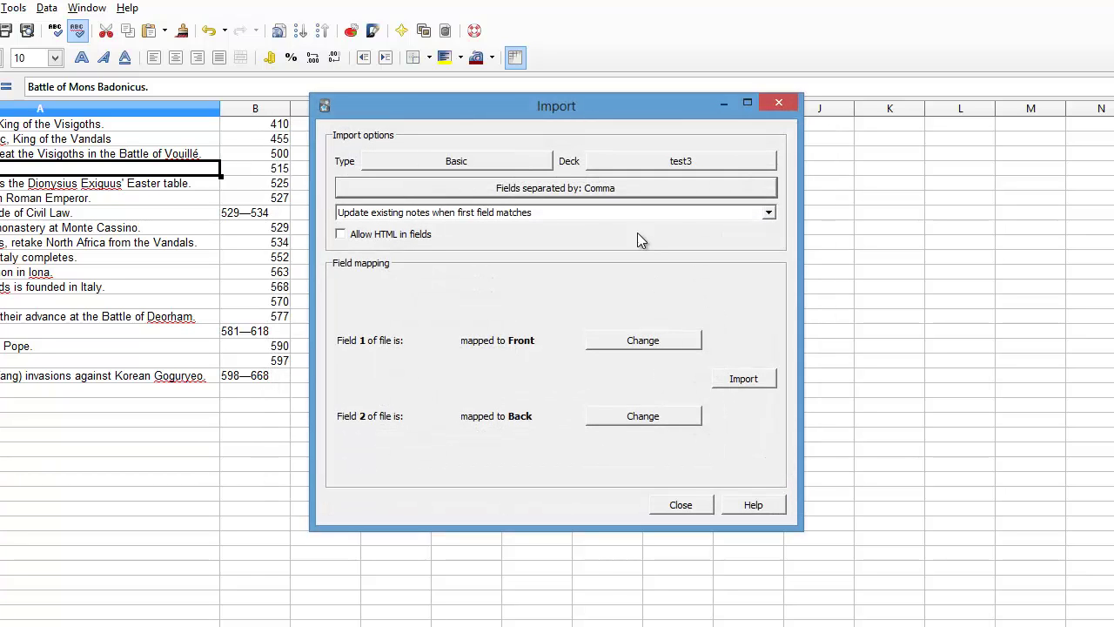
Create a new 'Medieval History' deck as the import target
left_click(622, 162)
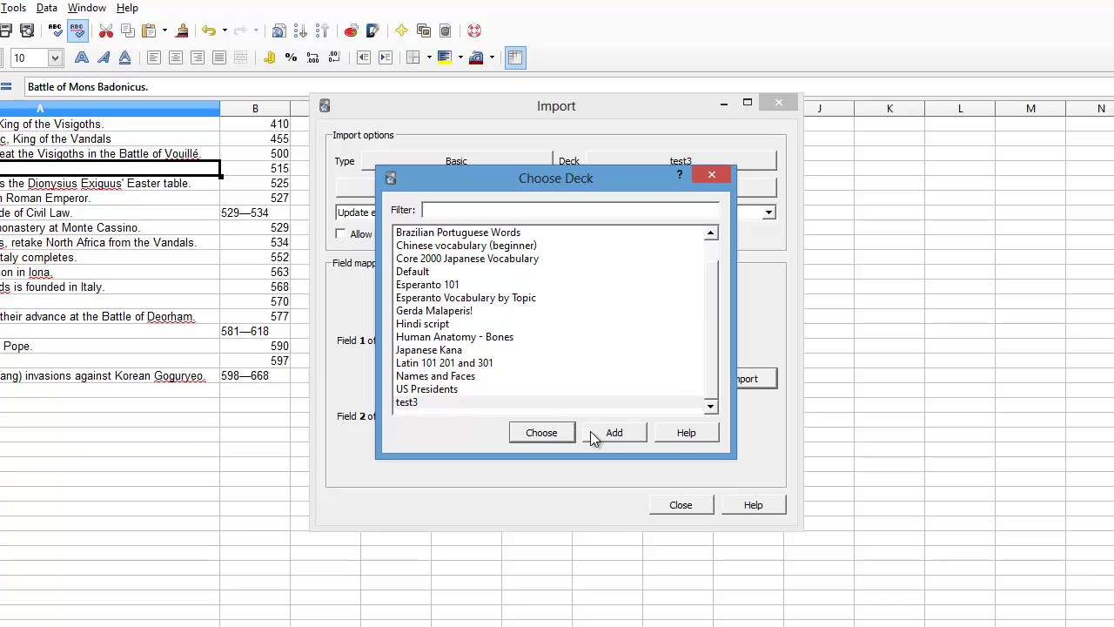
left_click(591, 433)
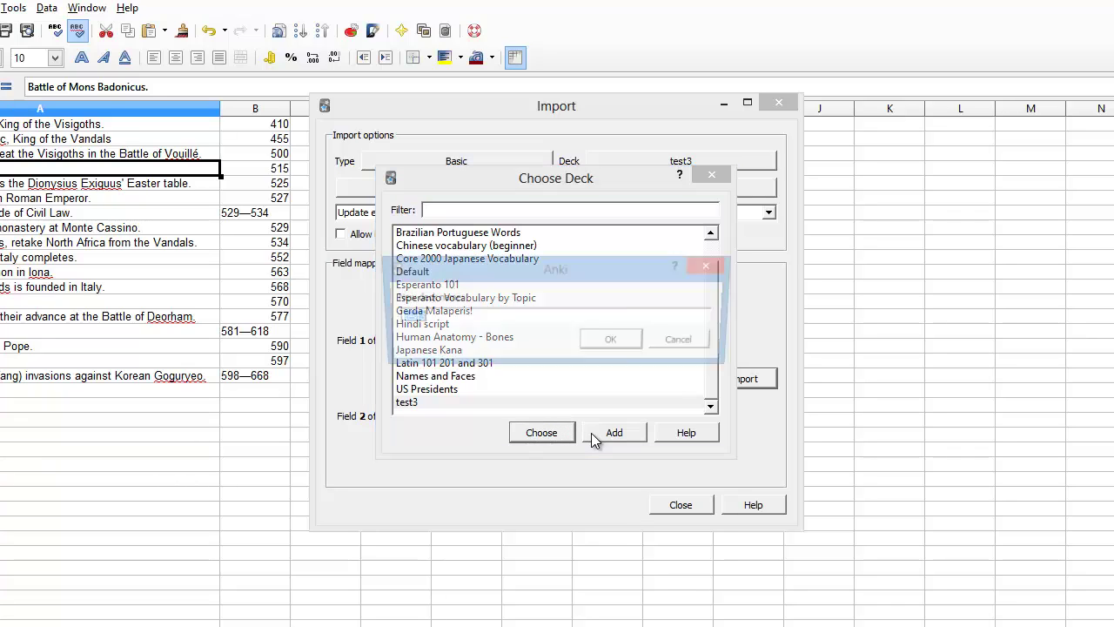
type("Mi")
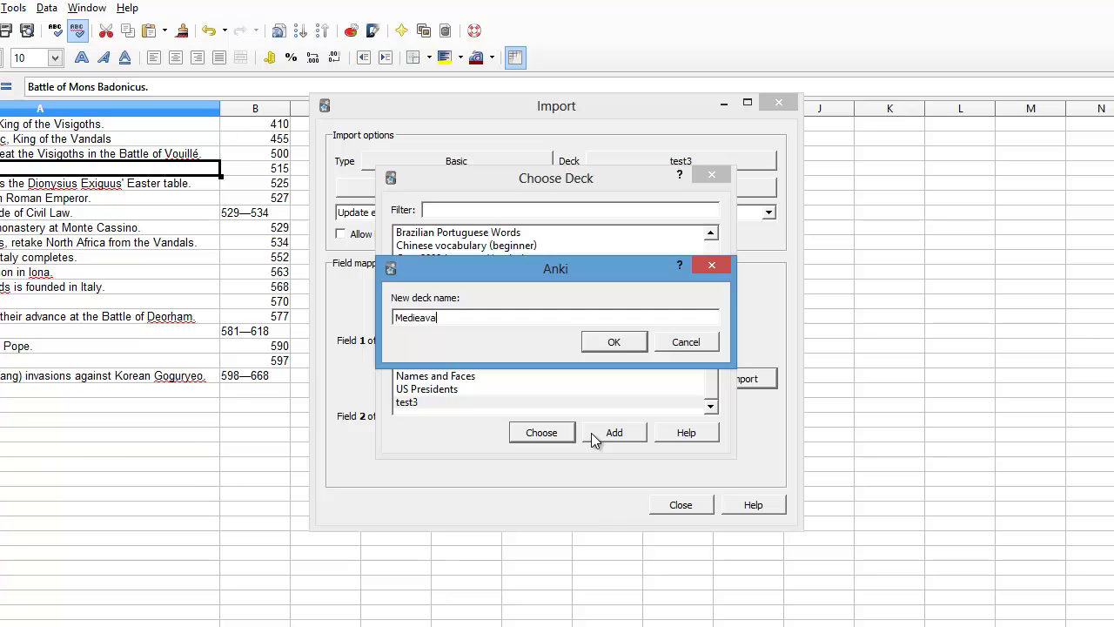
key("BackSpace")
type("History")
left_click(601, 342)
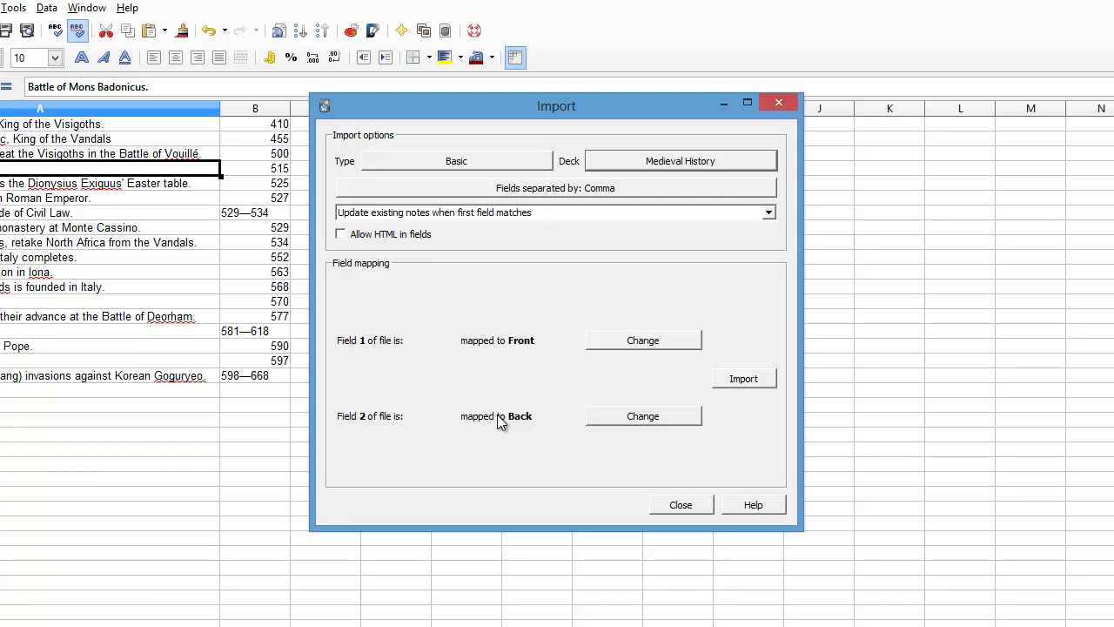
Keep field 2 mapped to Back and import the 18 notes into Medieval History
left_click(613, 416)
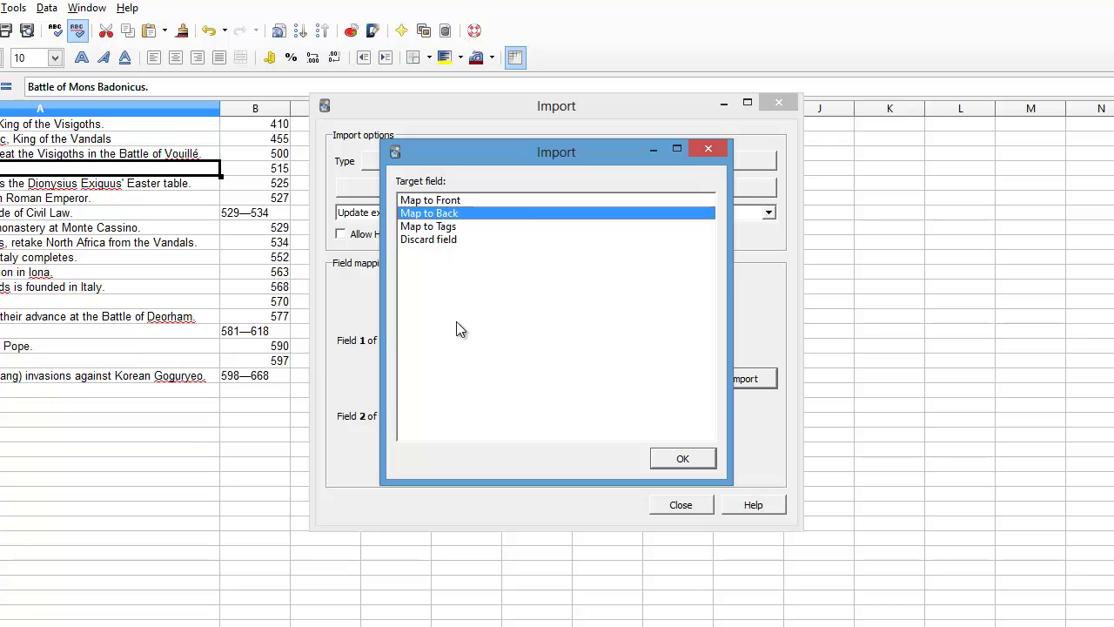
left_click(668, 457)
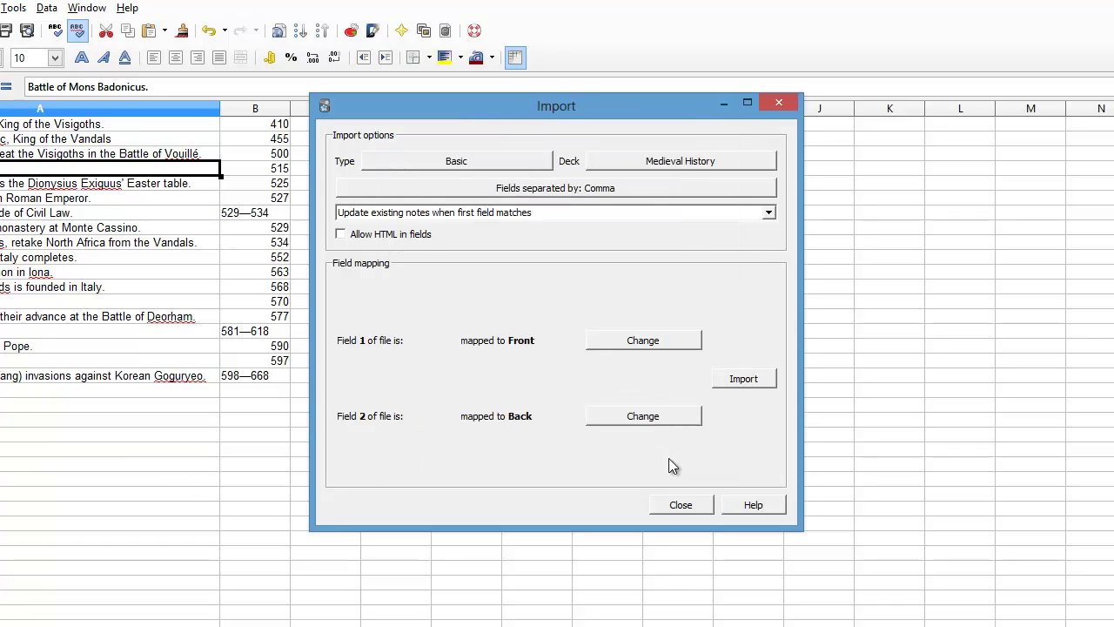
left_click(741, 380)
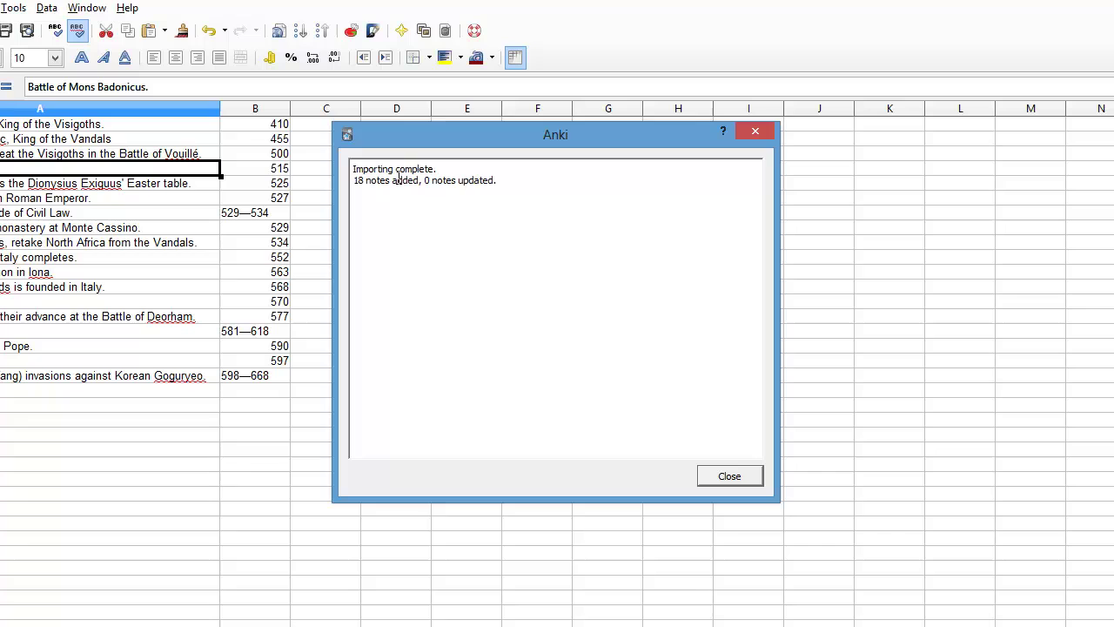
left_click(719, 480)
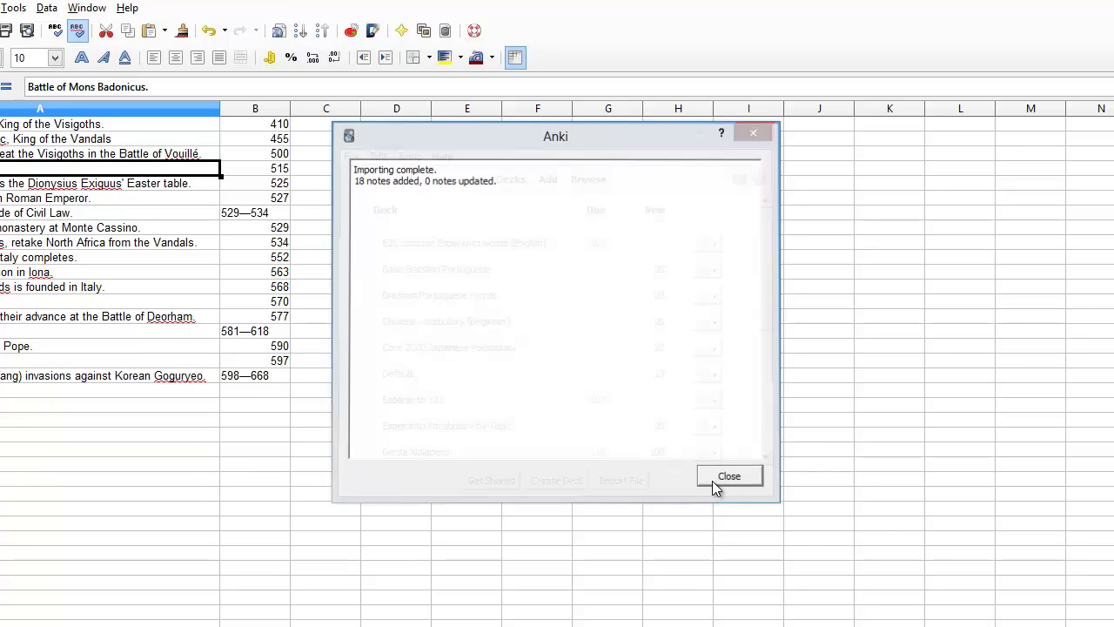
scroll(587, 373, "down", 2)
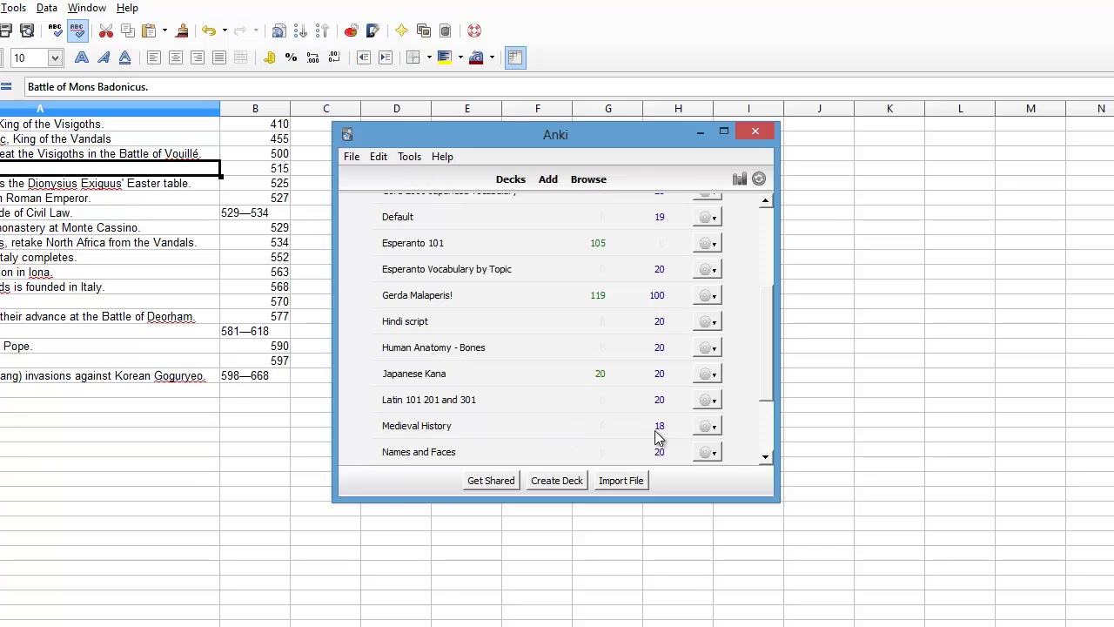
Start a Medieval History study session and reveal 410 as the first card's answer
left_click(426, 425)
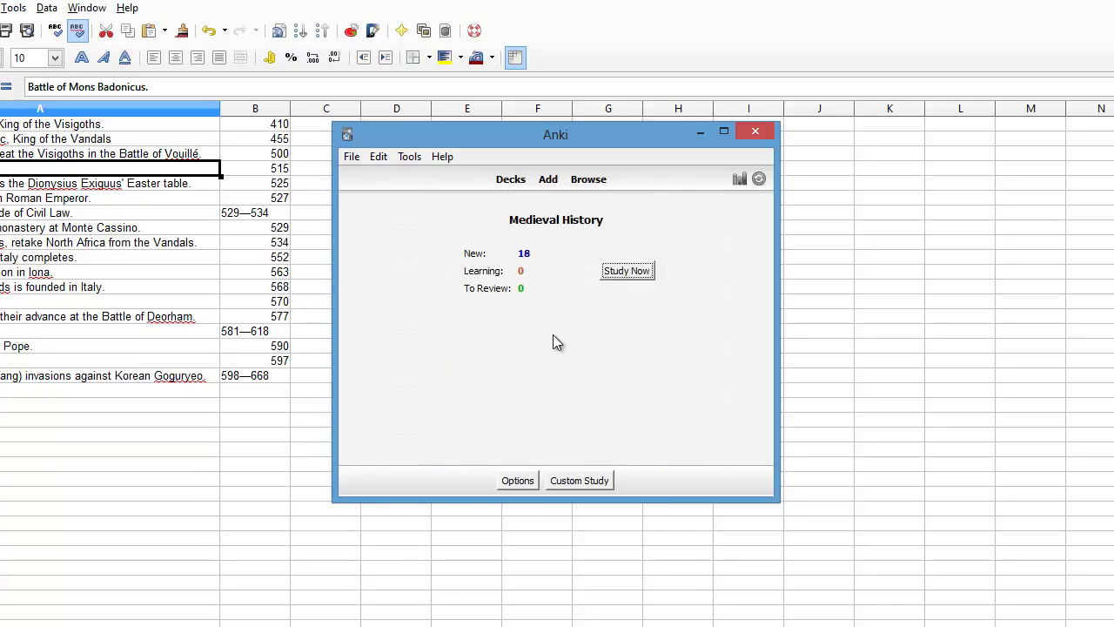
left_click(621, 280)
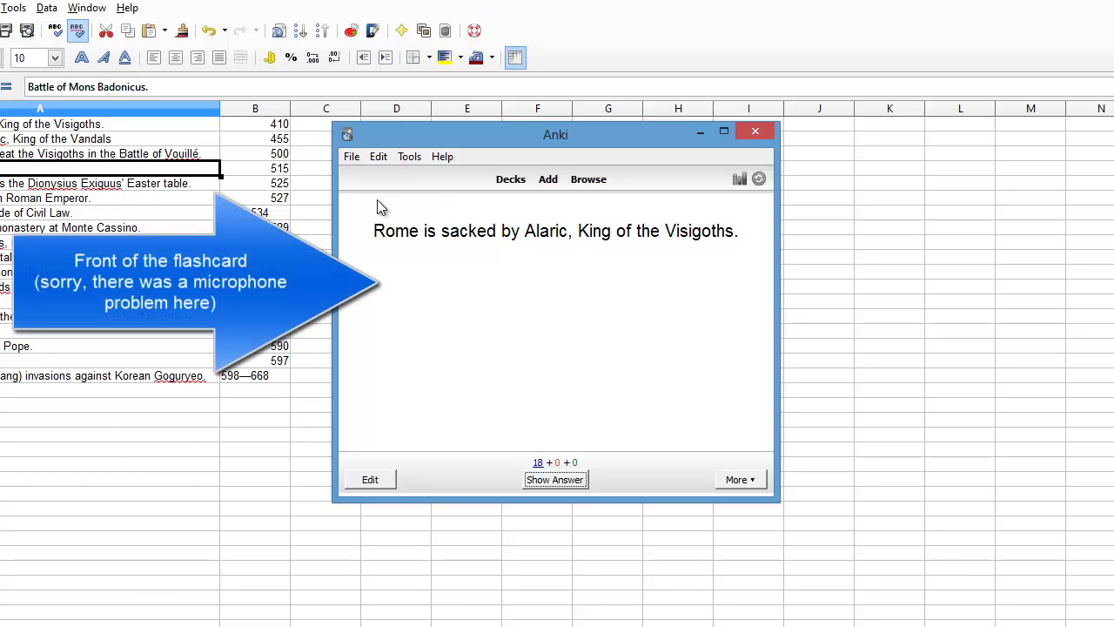
left_click(555, 480)
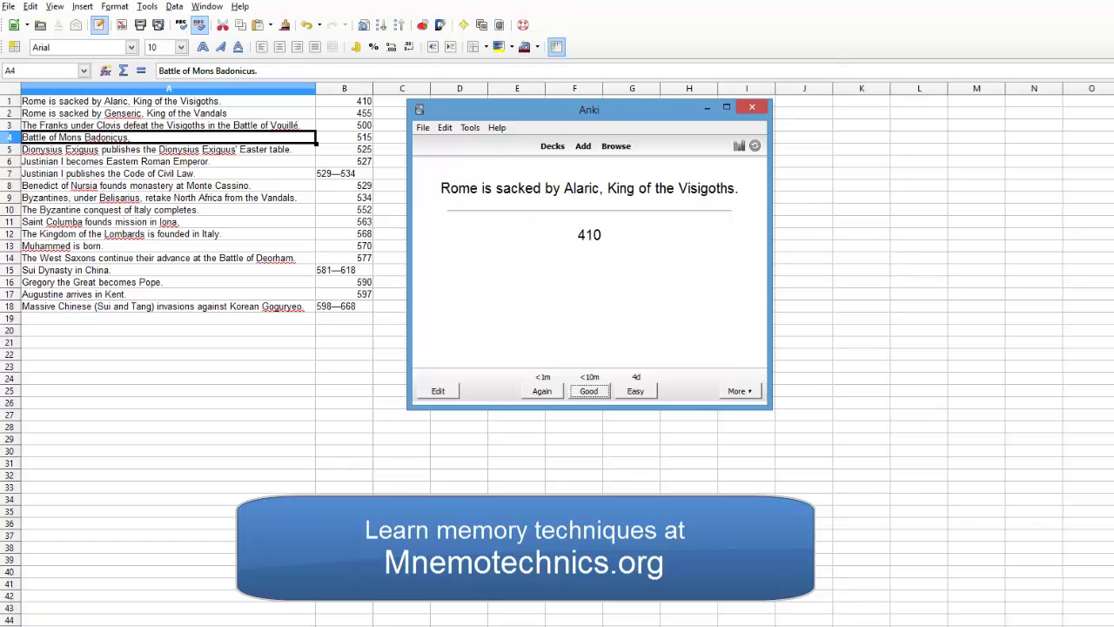
key("F10")
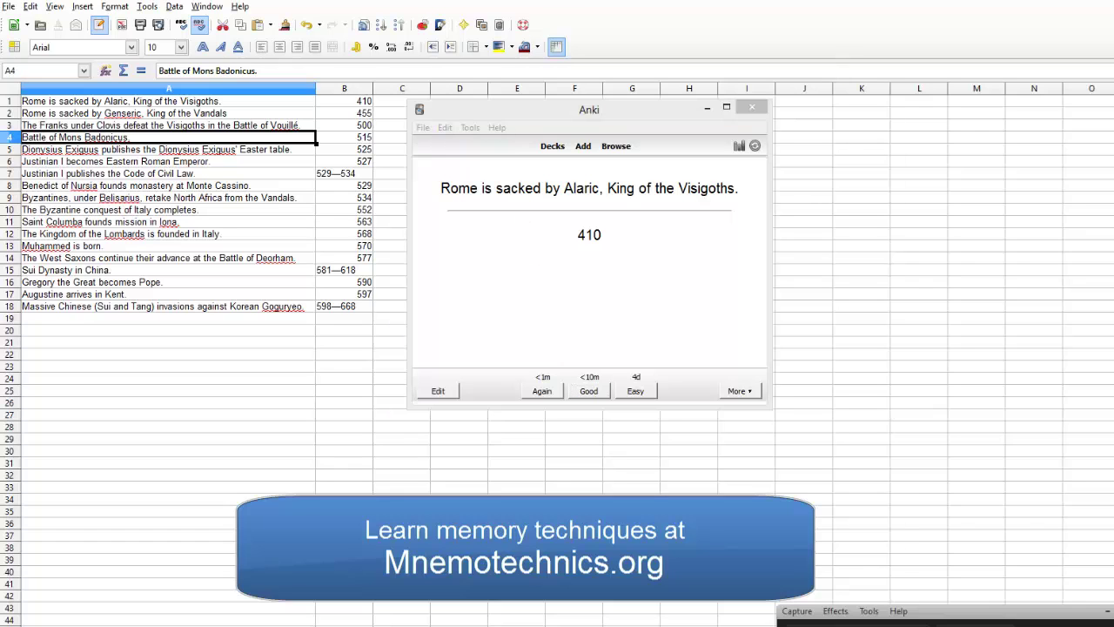